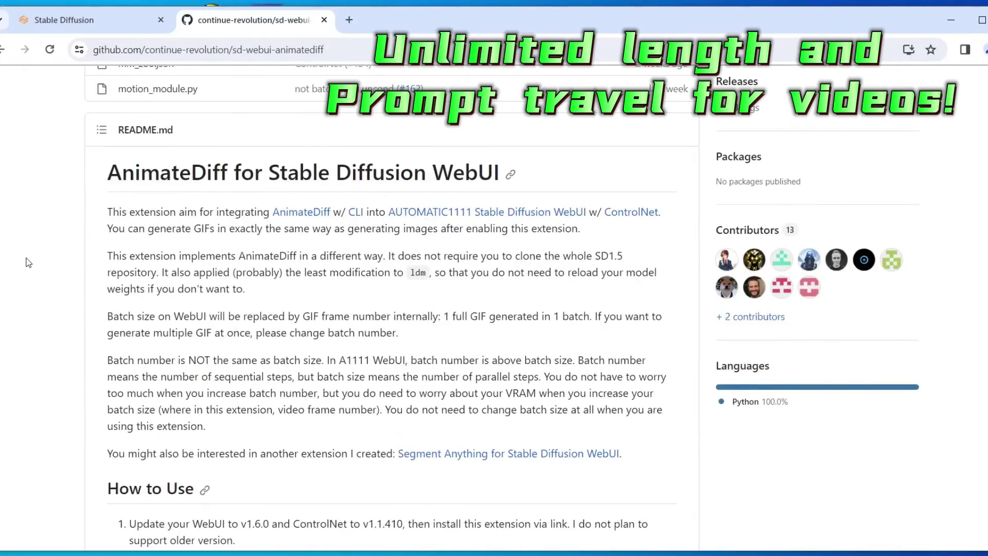
- Read the How to Use instructions in the AnimateDiff extension's README
scroll(28, 262, "down", 5)
left_click_drag(120, 249, 514, 386)
left_click(513, 385)
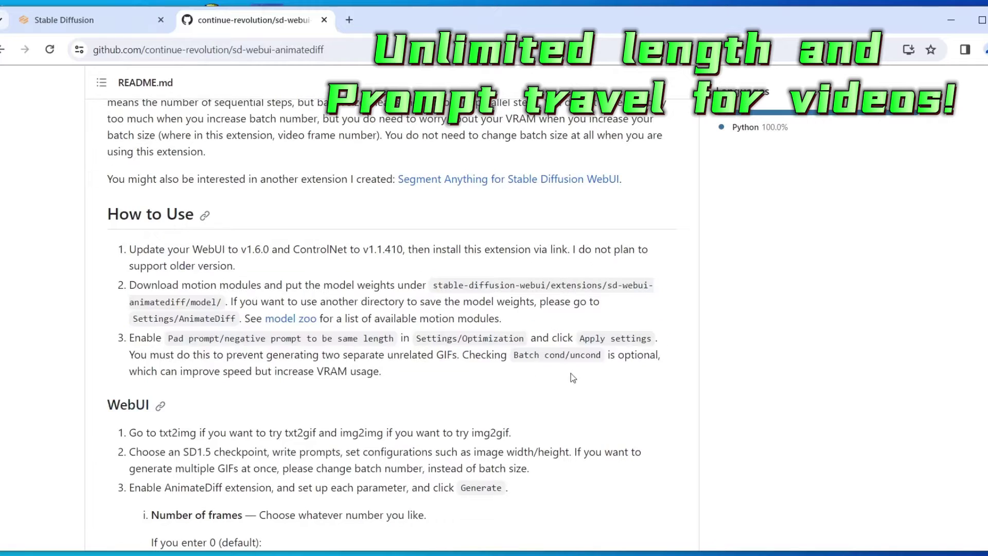
scroll(571, 373, "up", 1)
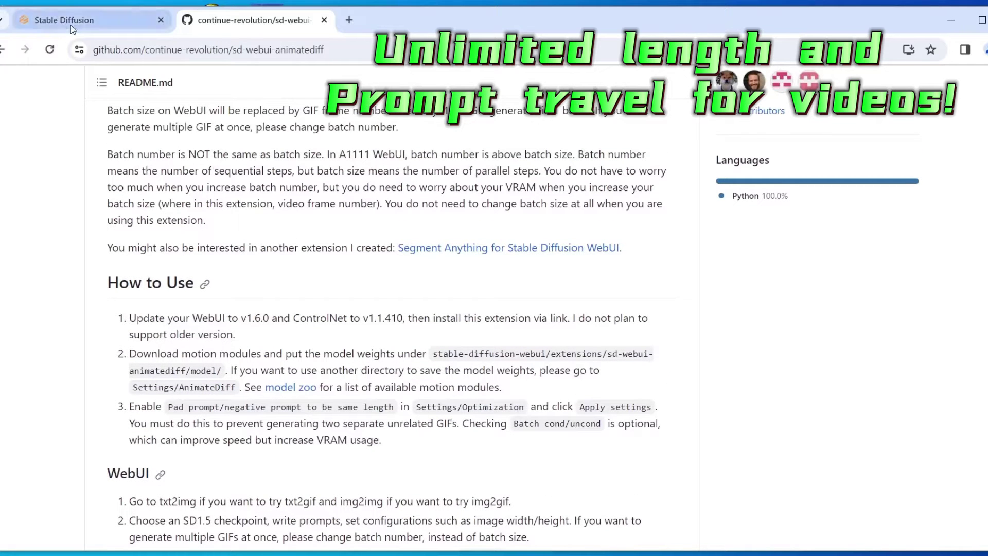
left_click(978, 25)
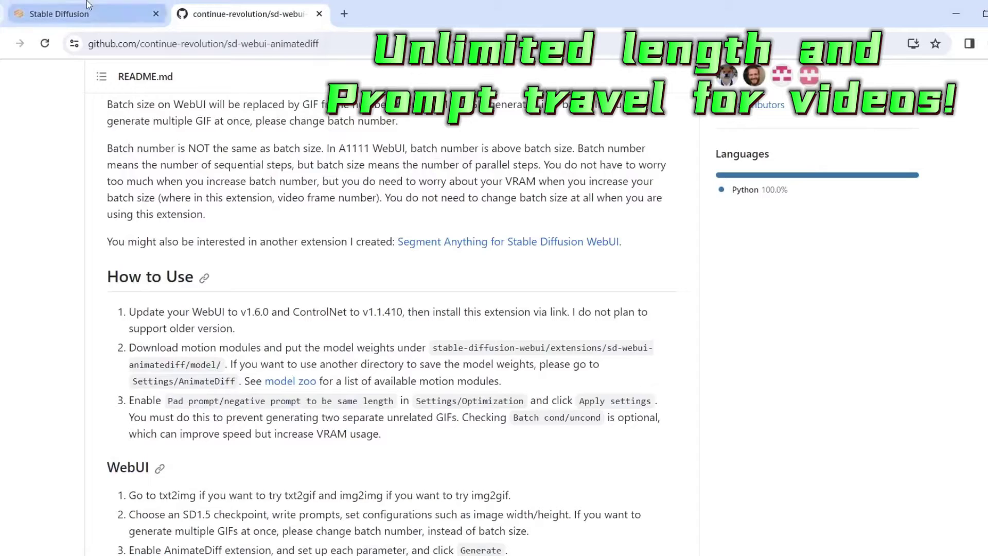
- Switch to Anaconda Prompt and run the launch script with Python from the stable-diffusion-webui folder
key("alt+Tab")
left_click_drag(455, 123, 450, 126)
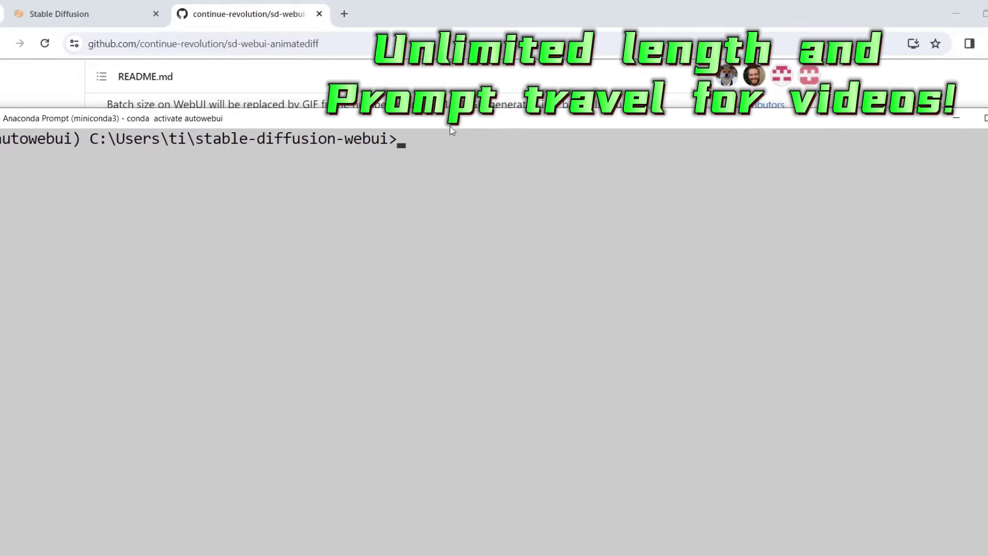
type("python main.")
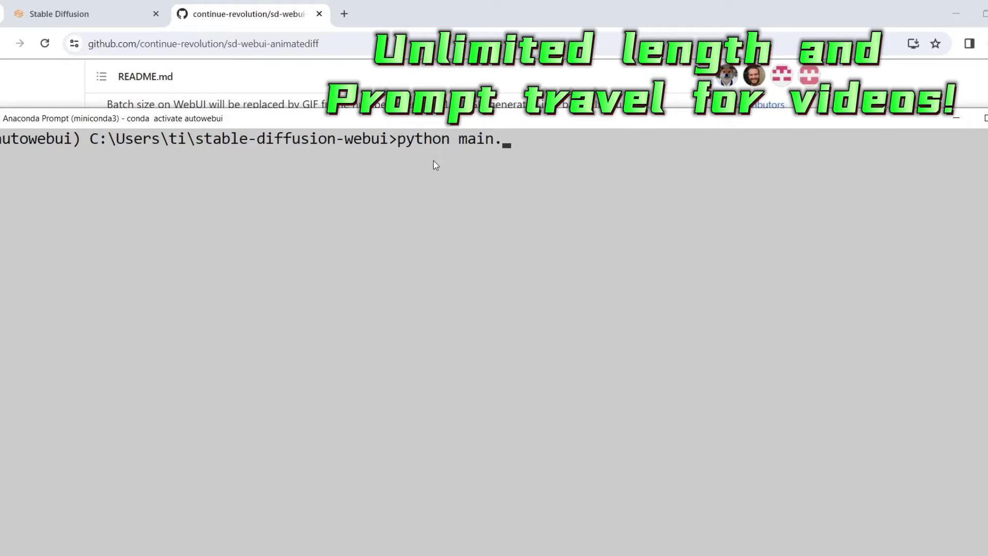
type("py")
key("BackSpace")
key("BackSpace")
key("BackSpace")
key("BackSpace")
key("BackSpace")
key("BackSpace")
key("BackSpace")
type("laun")
key("Tab")
key("Return")
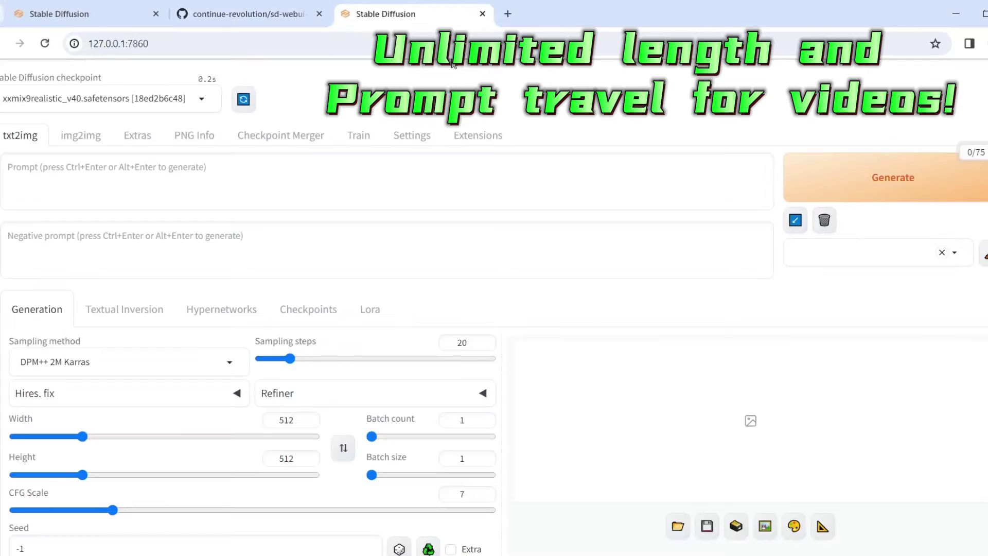
- Close the old Stable Diffusion browser tab and open the page for installing extensions from a URL
left_click(155, 14)
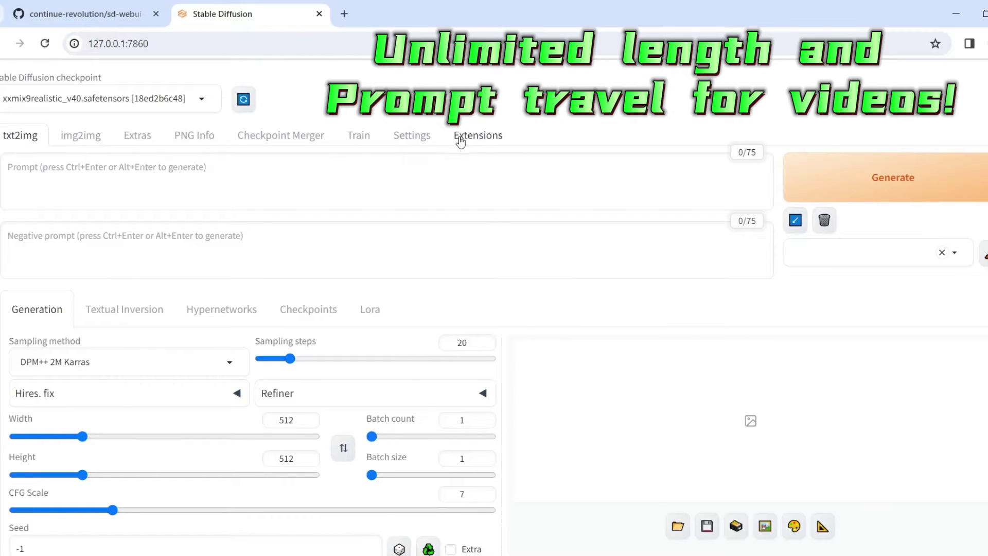
left_click(481, 138)
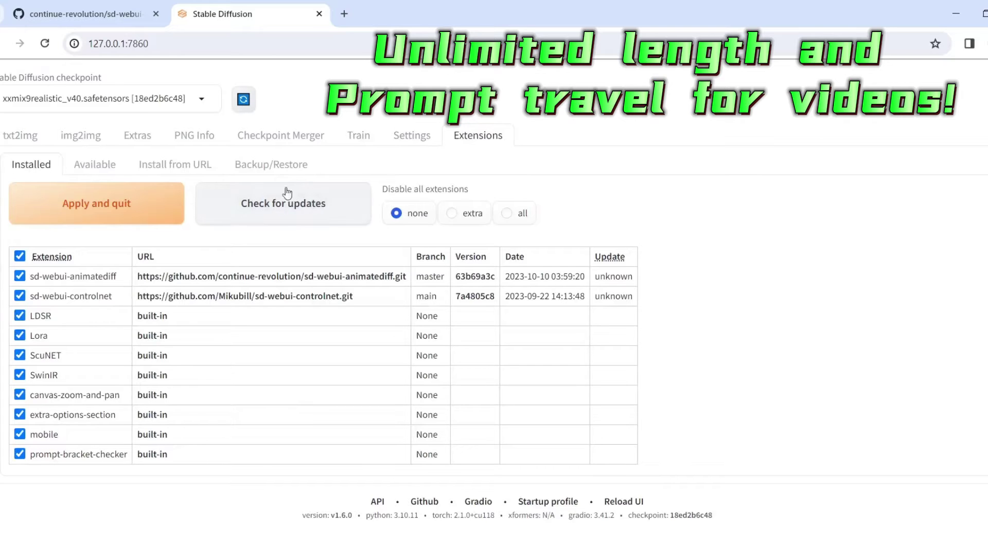
left_click(176, 166)
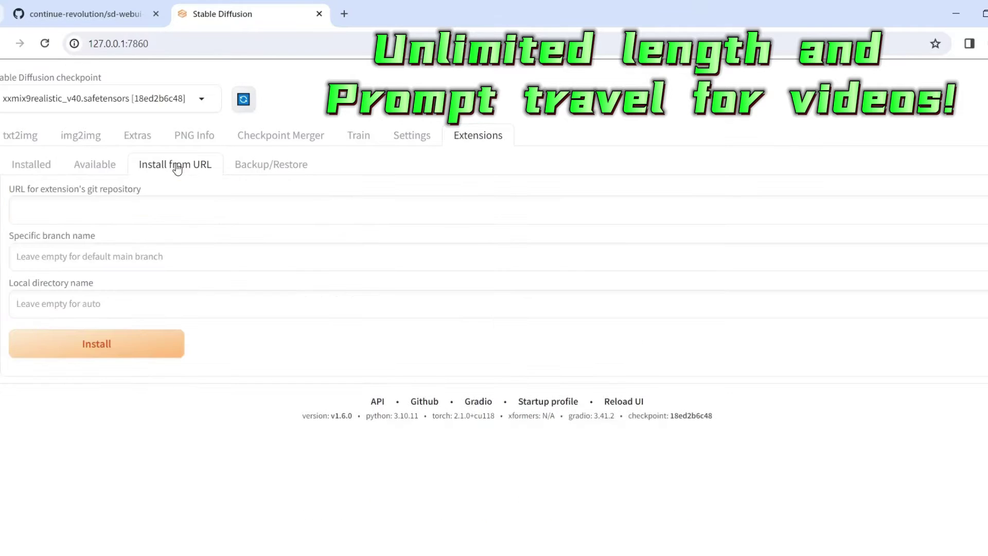
- Check the motion module folder path given in the AnimateDiff README on GitHub
left_click(108, 18)
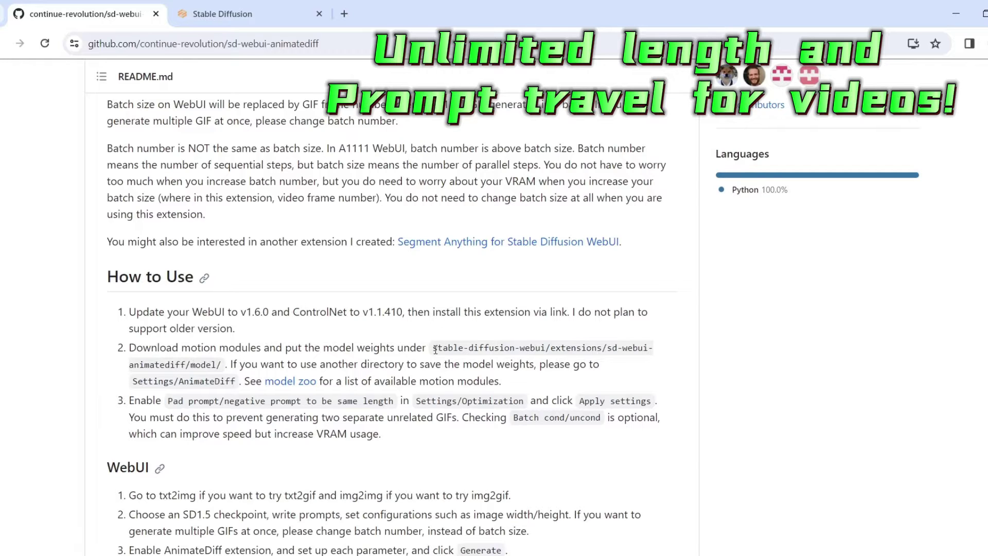
left_click_drag(432, 349, 221, 366)
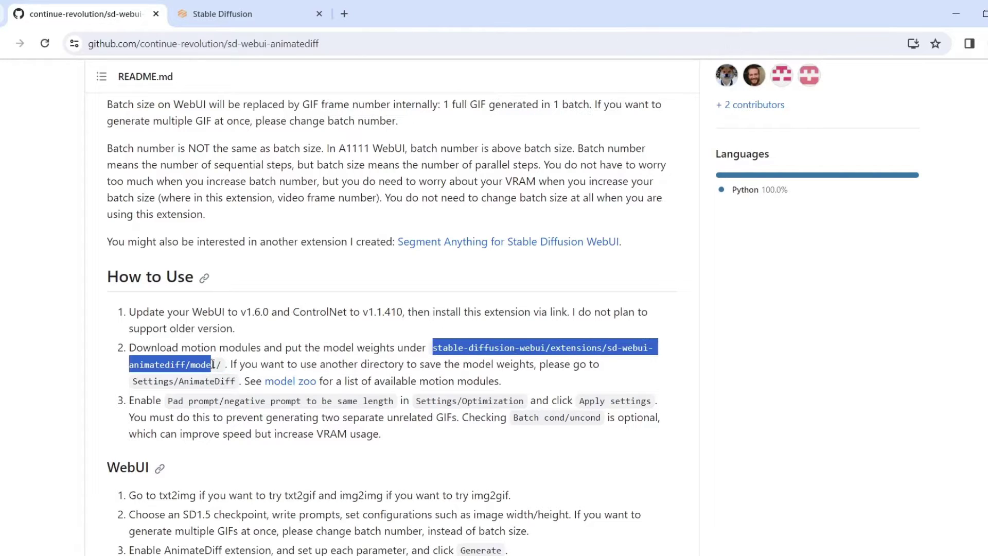
left_click(243, 368)
- Copy the sd-webui-animatediff repository's HTTPS clone URL and paste it as the extension's git repository URL in Stable Diffusion
scroll(741, 185, "up", 15)
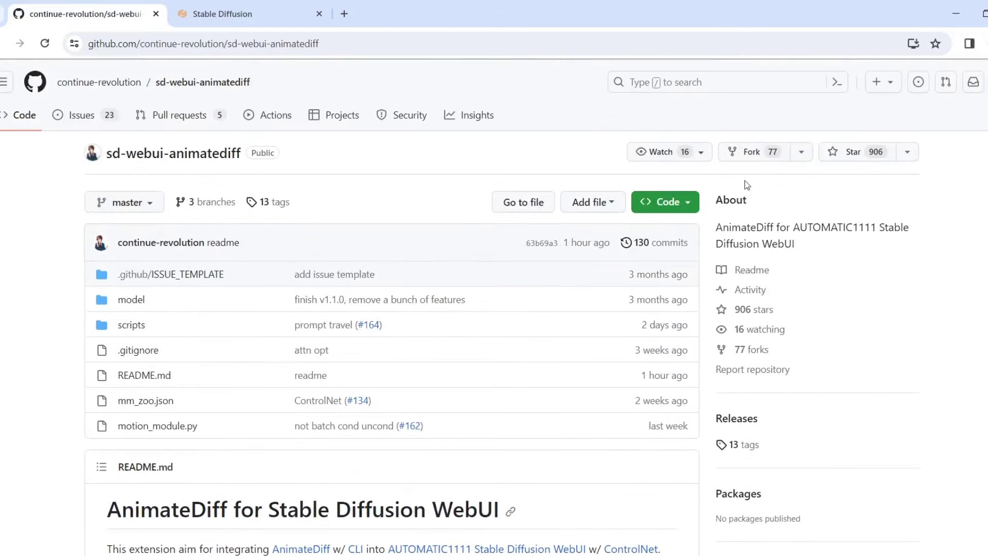
left_click(687, 204)
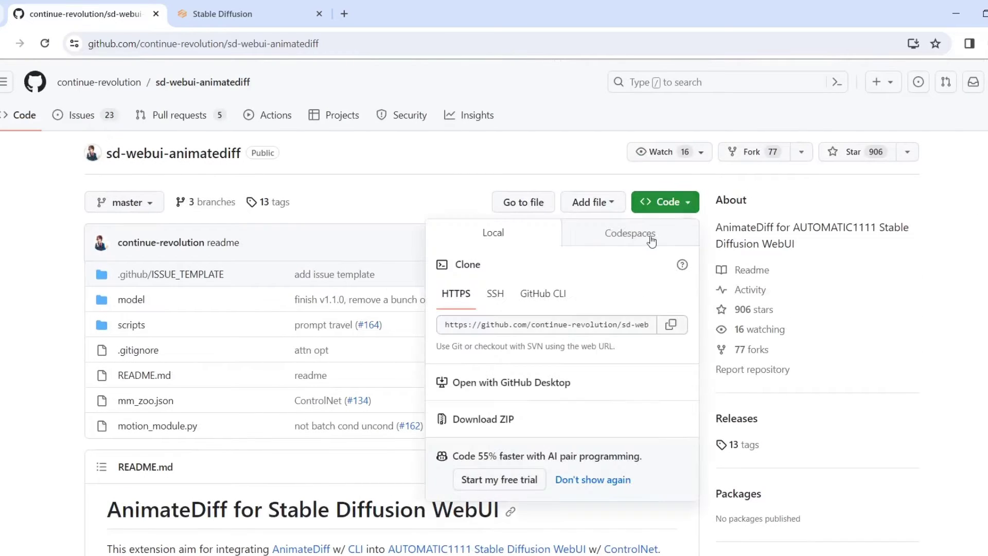
left_click(671, 324)
left_click(443, 187)
left_click(241, 10)
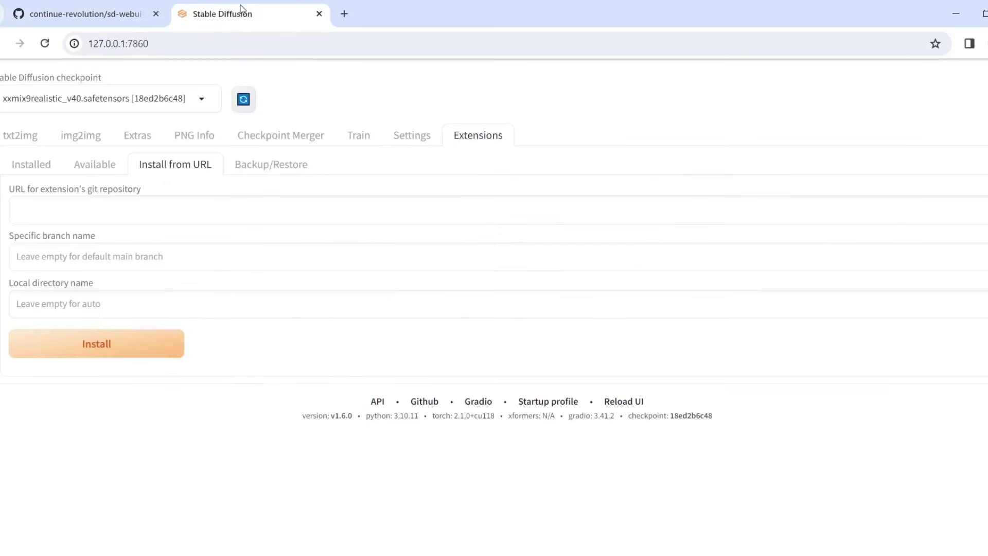
left_click(221, 207)
key("ctrl+v")
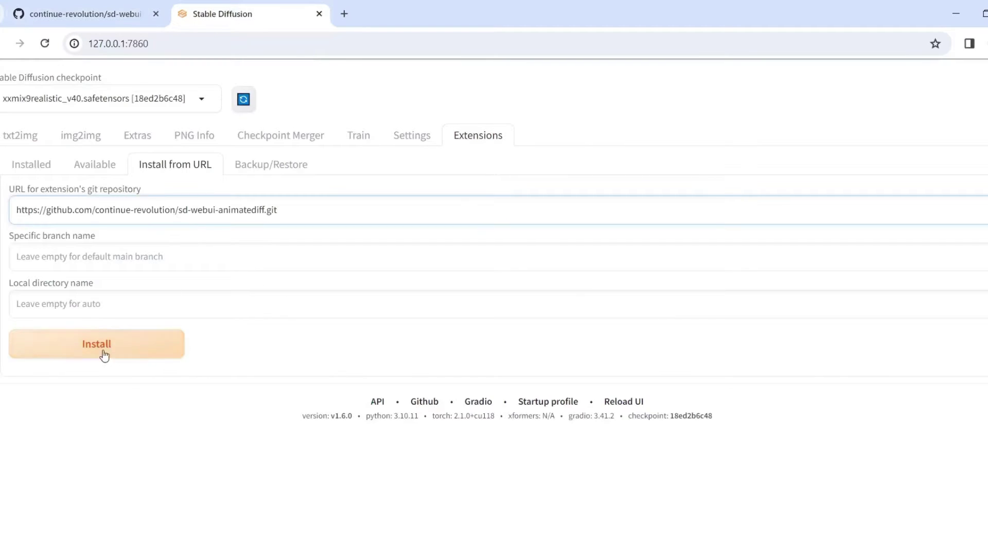
- Check the installed extensions for updates
left_click(23, 165)
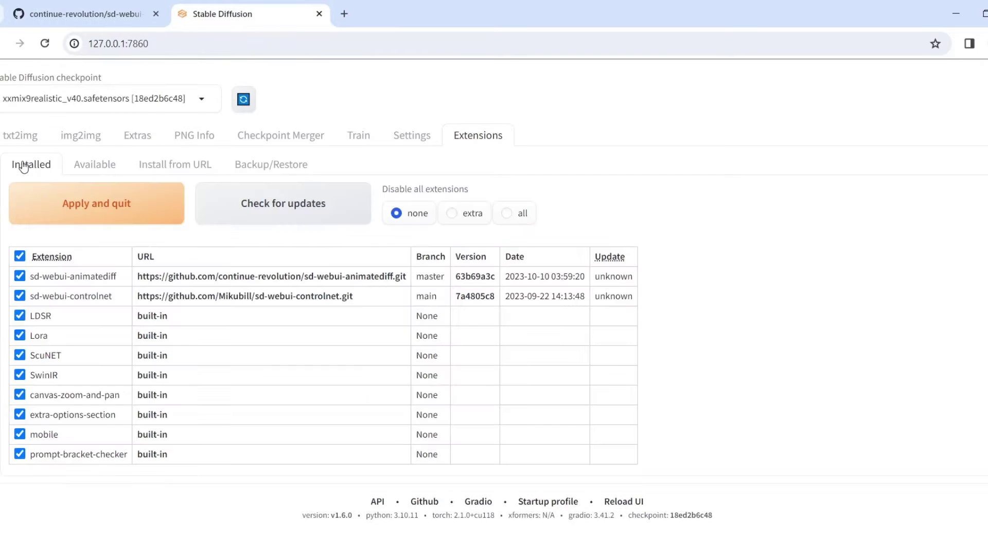
left_click(293, 206)
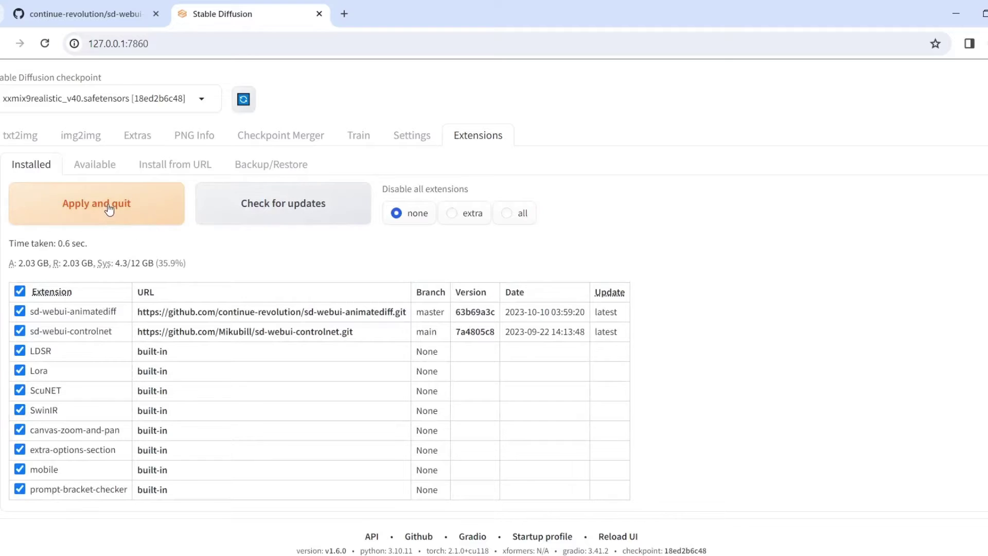
- Return to txt2img and look at the motion module files in the sd-webui-animatediff model folder
left_click(17, 139)
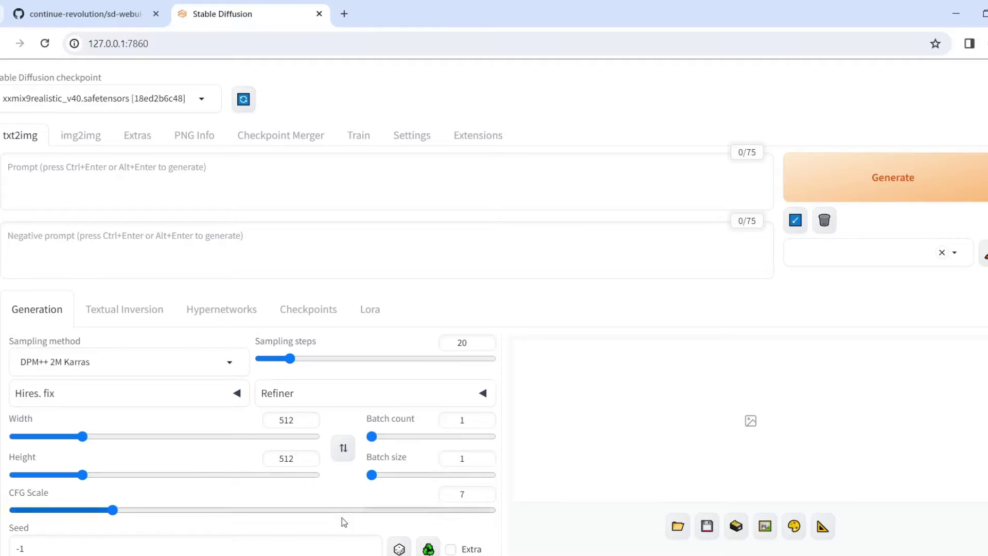
key("alt+Tab")
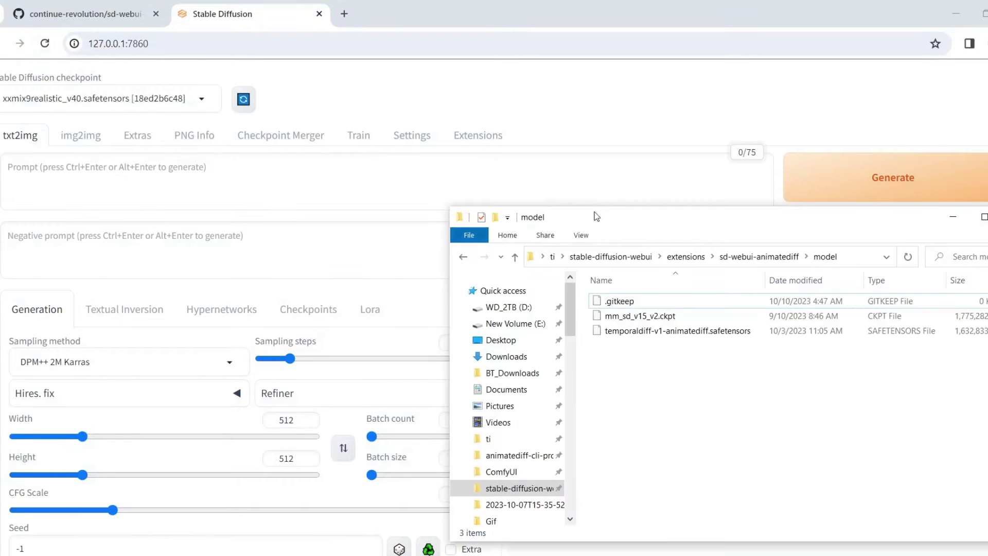
key("alt+Tab")
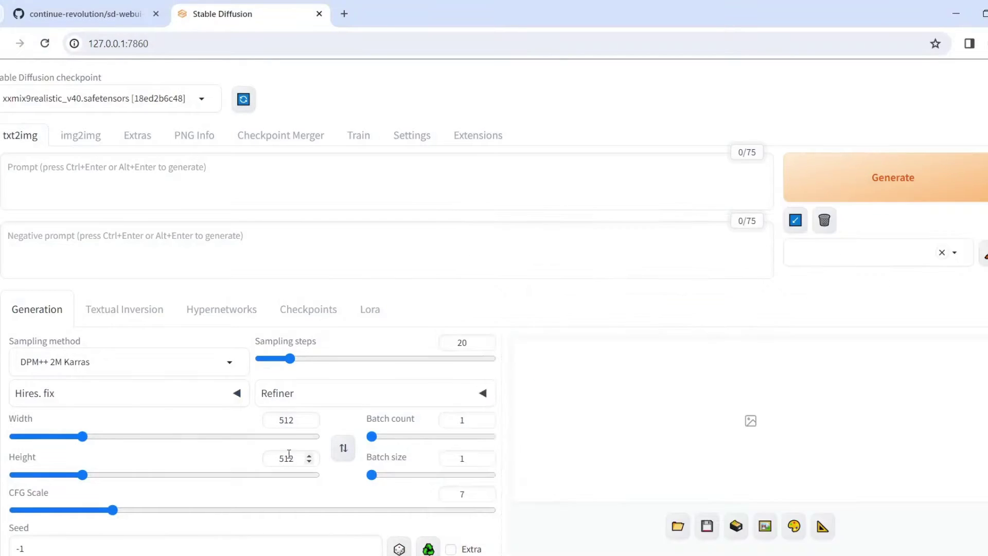
- Examine the AnimateDiff settings in txt2img and the list of selectable motion modules
scroll(152, 286, "down", 3)
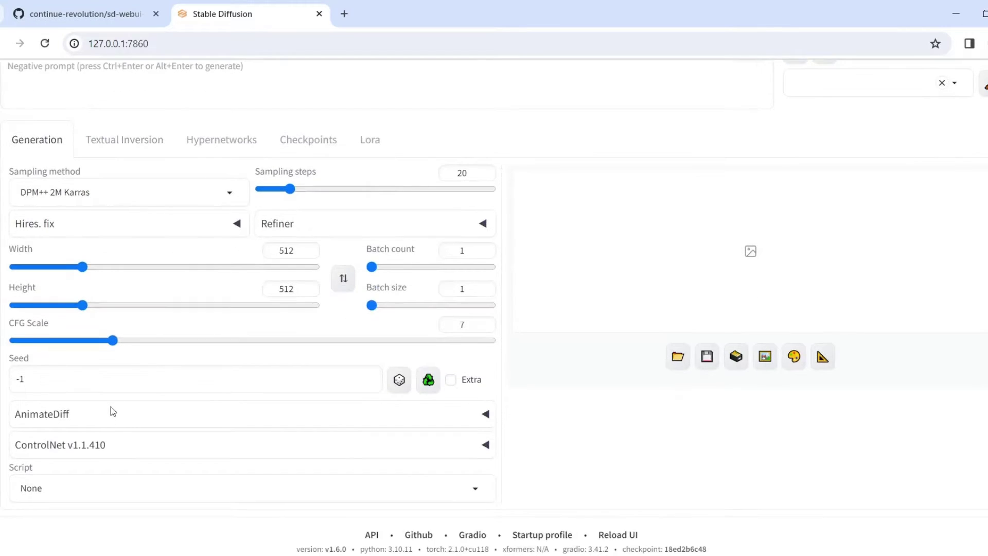
scroll(159, 371, "up", 3)
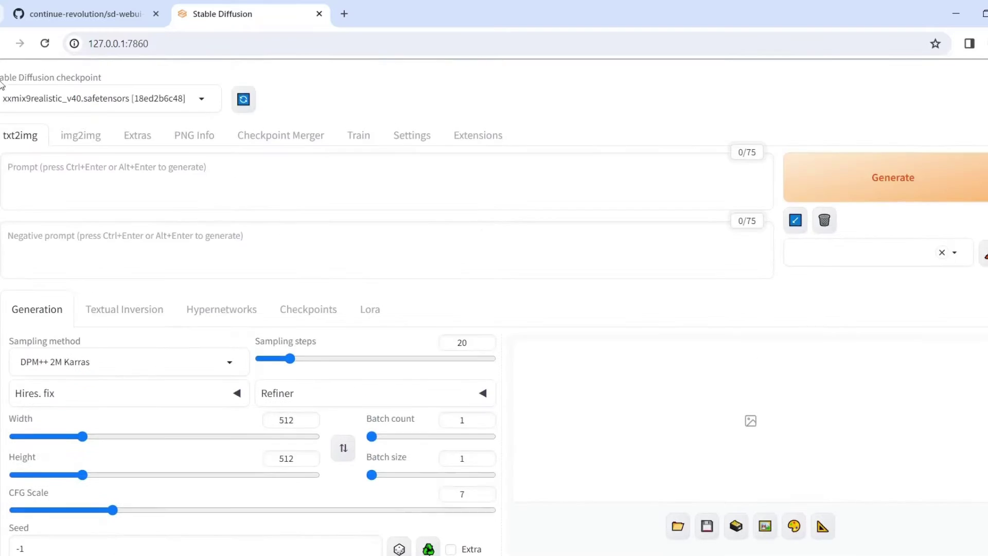
scroll(81, 242, "down", 3)
left_click(154, 416)
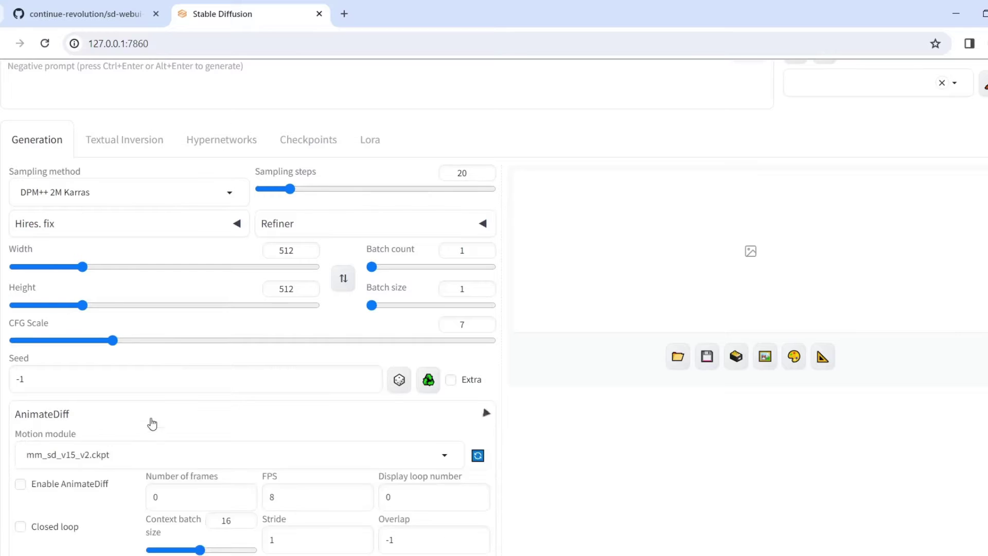
scroll(154, 419, "down", 2)
scroll(163, 402, "down", 3)
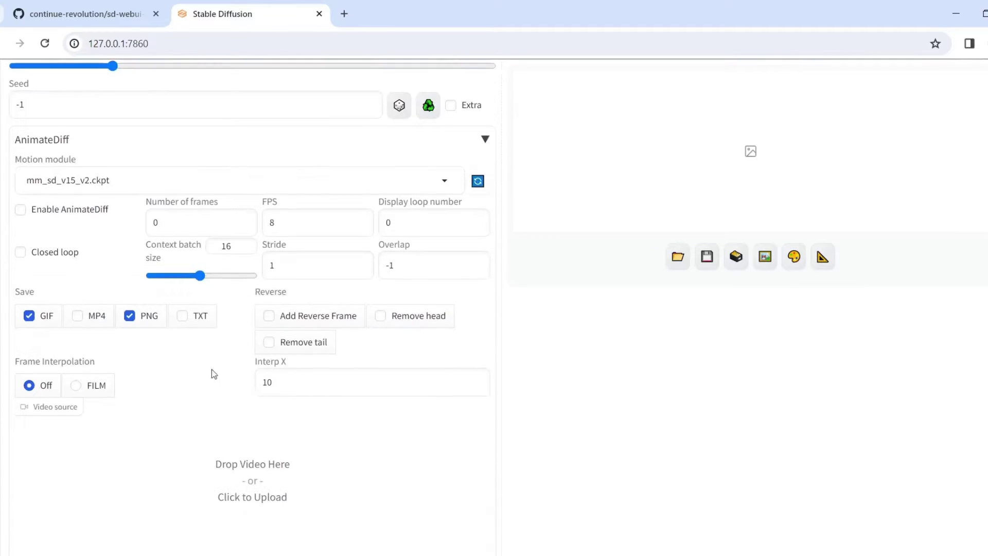
left_click(448, 184)
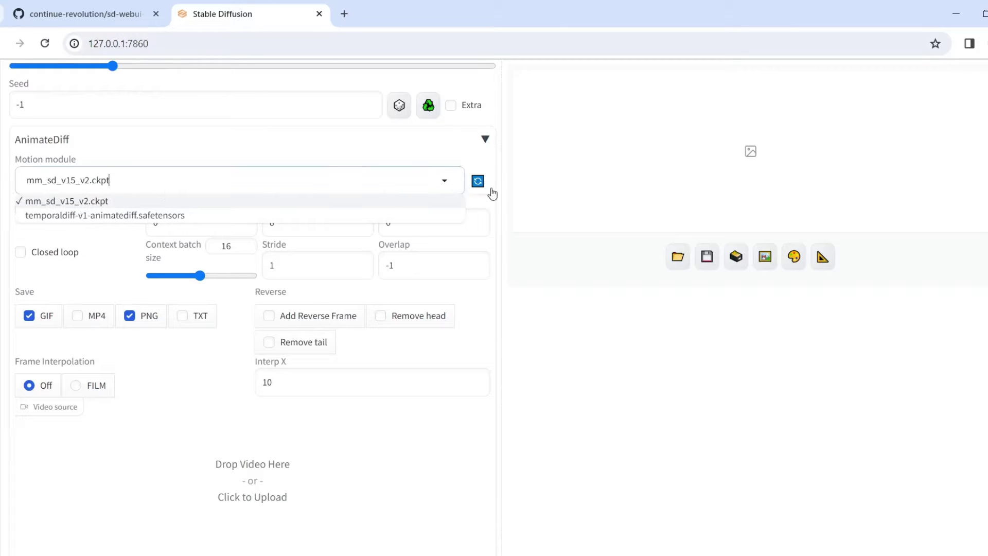
left_click(261, 150)
scroll(284, 209, "up", 3)
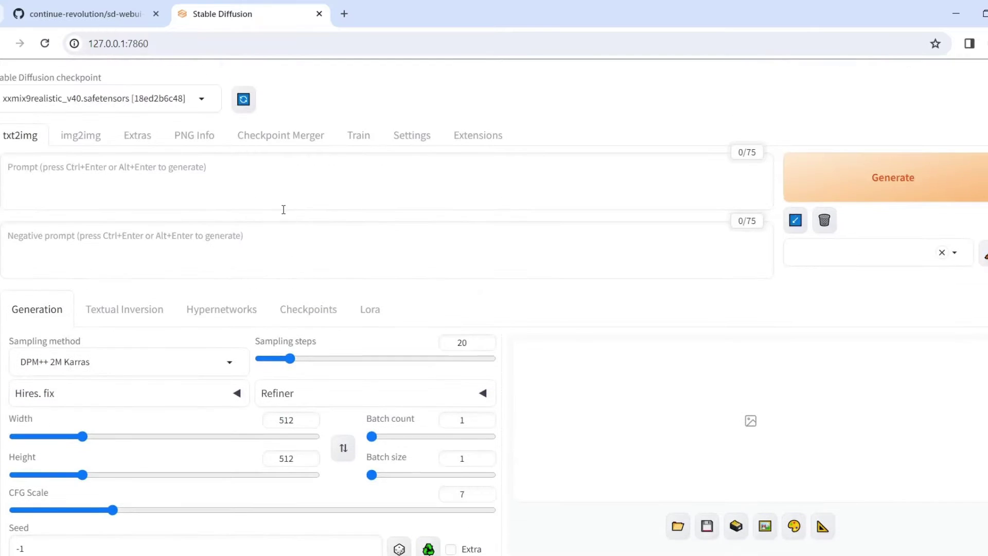
- Write the prompt "1girl smiling out loud, highres, masterpiece" and the negative prompt "lowres, nudity"
left_click(218, 179)
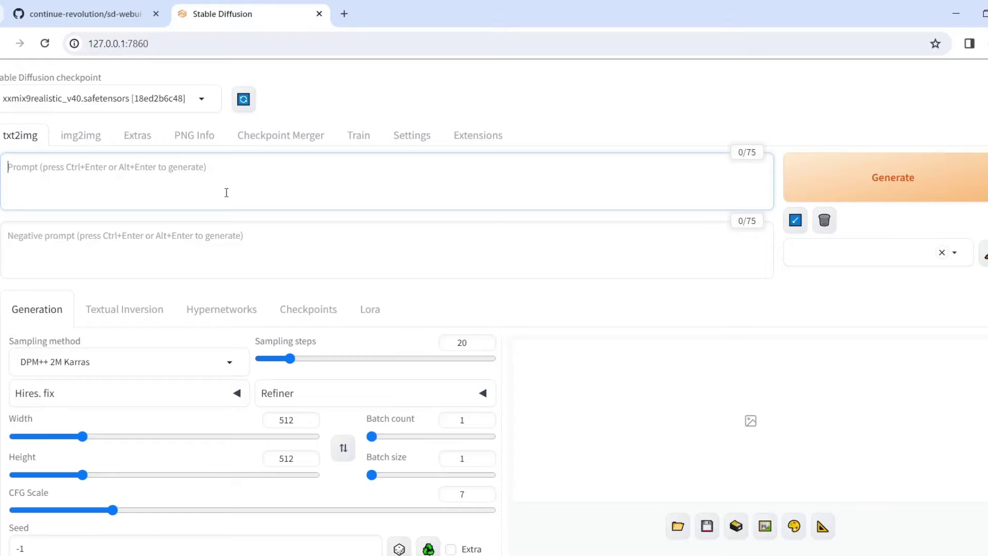
type("1girl")
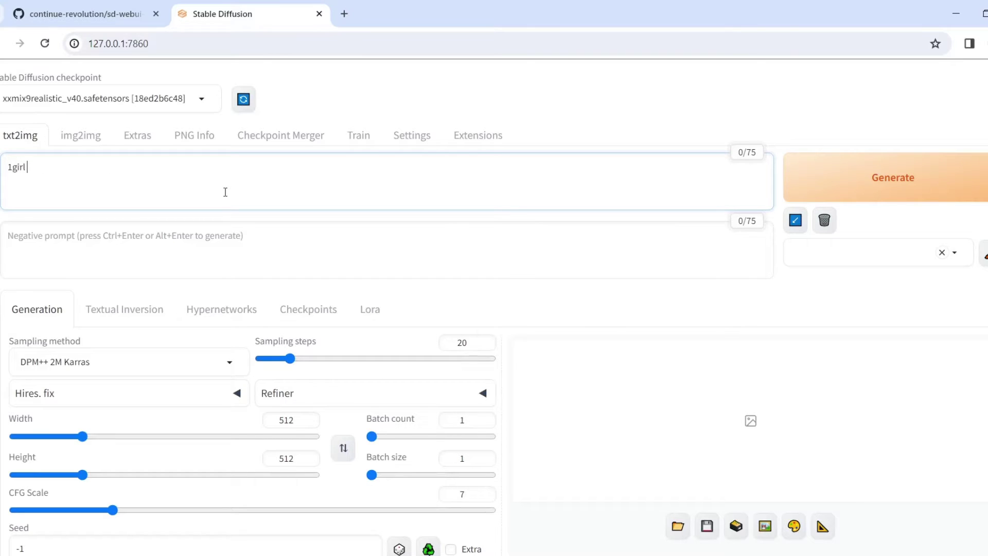
type(" smiling out loud")
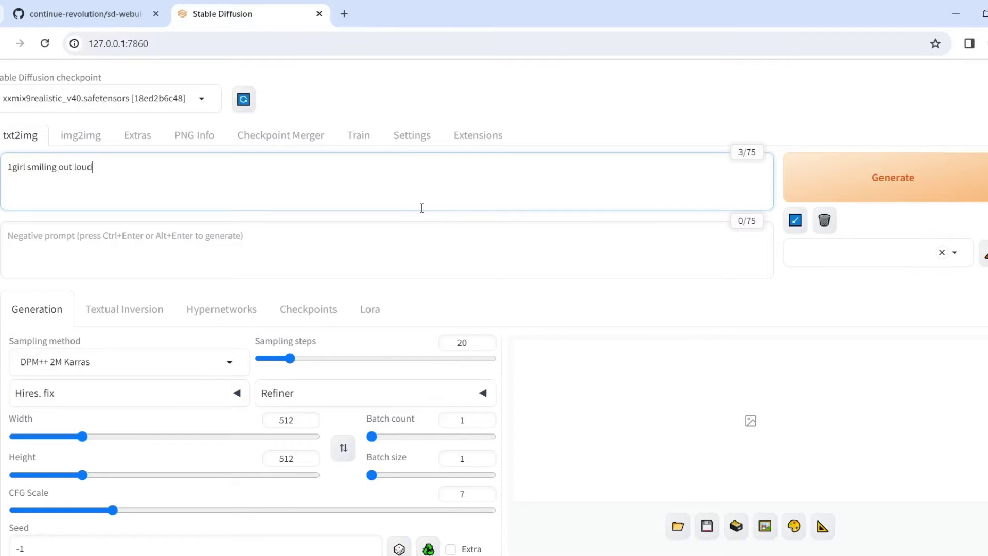
left_click(326, 249)
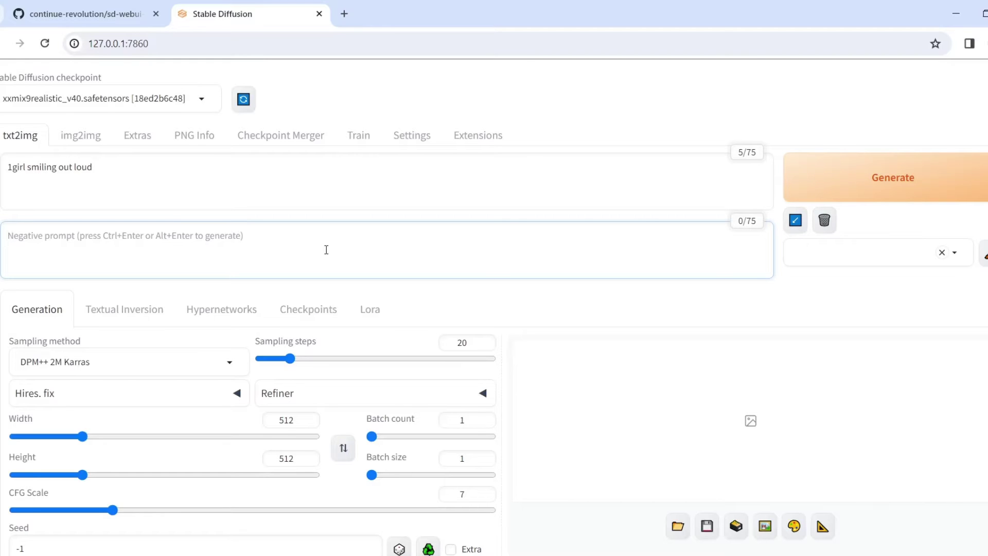
type("lowres, nudity")
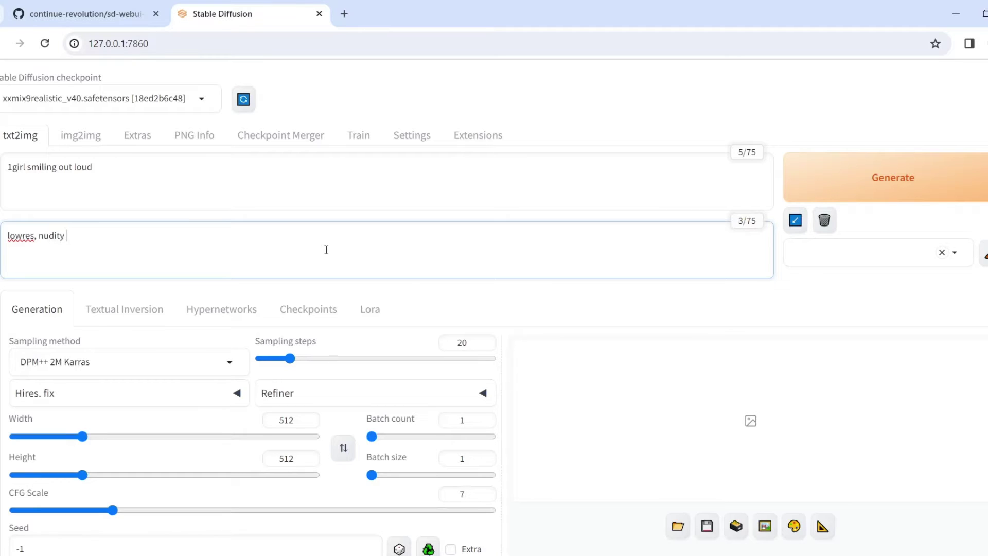
left_click(274, 174)
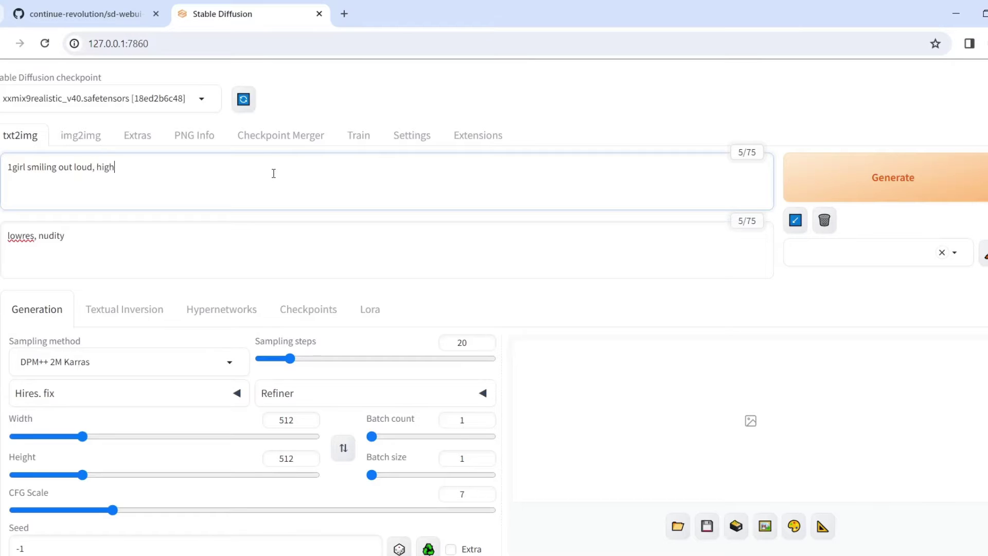
type(", highres, masterpiece")
- Enable AnimateDiff in the txt2img generation settings with the mm_sd_v15_v2.ckpt motion module
scroll(386, 276, "down", 2)
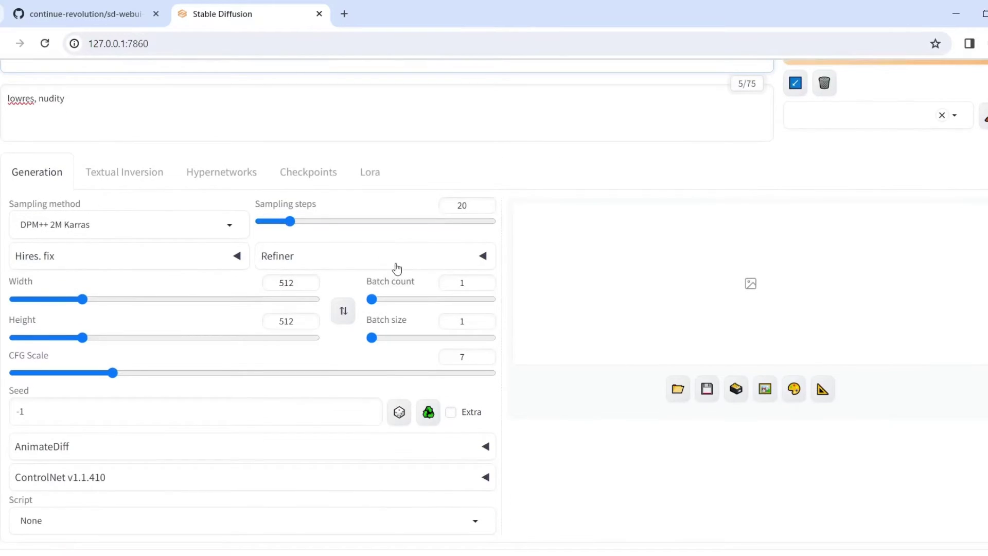
scroll(270, 363, "down", 1)
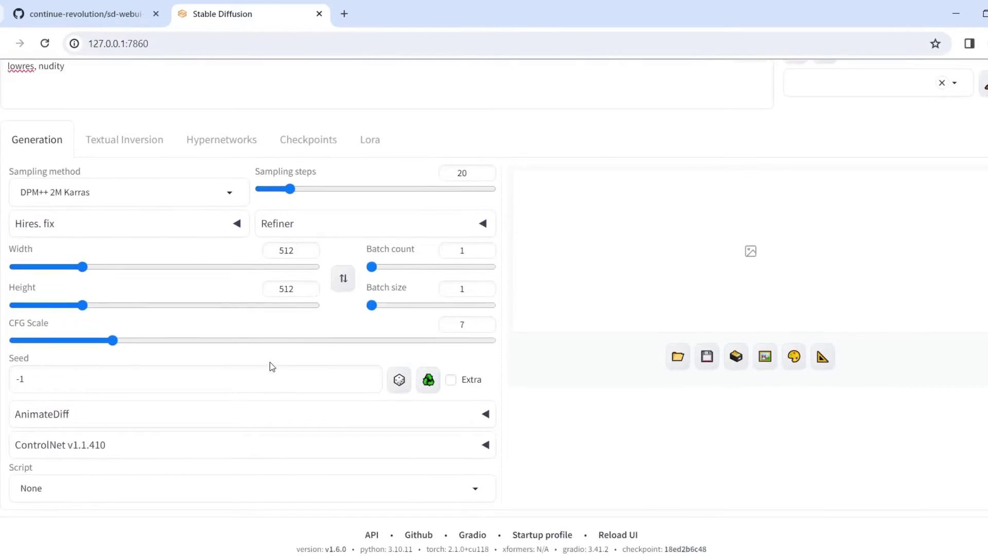
left_click(117, 422)
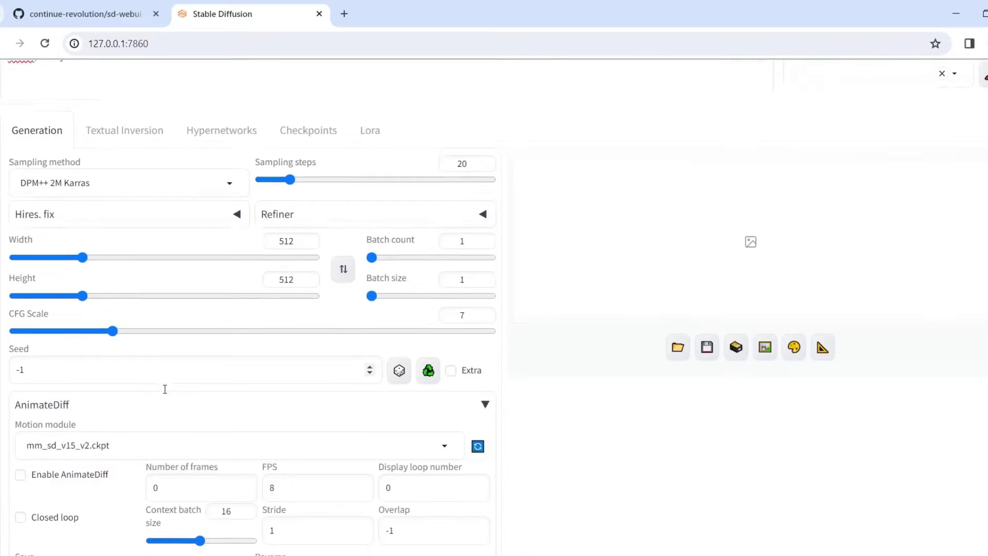
scroll(165, 390, "down", 5)
scroll(148, 357, "up", 1)
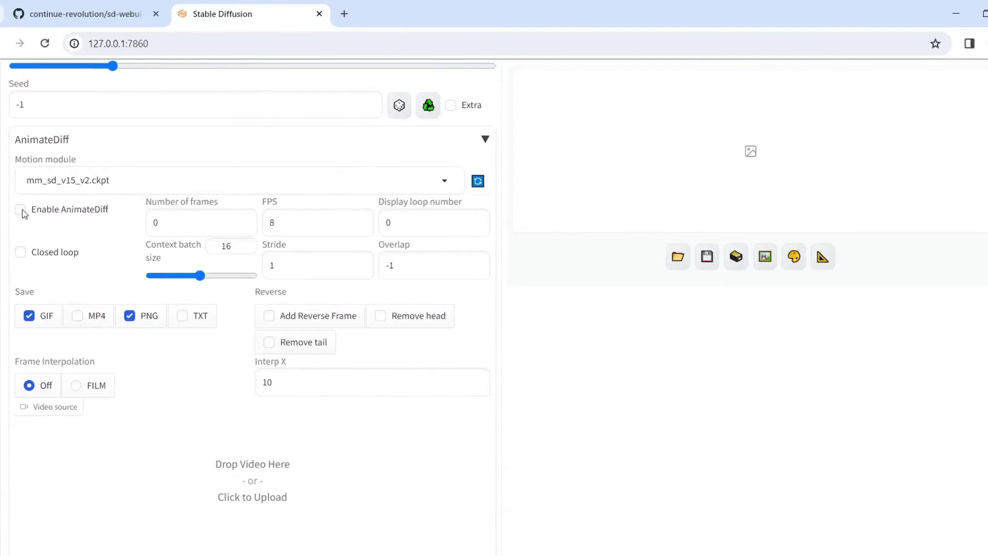
left_click(21, 210)
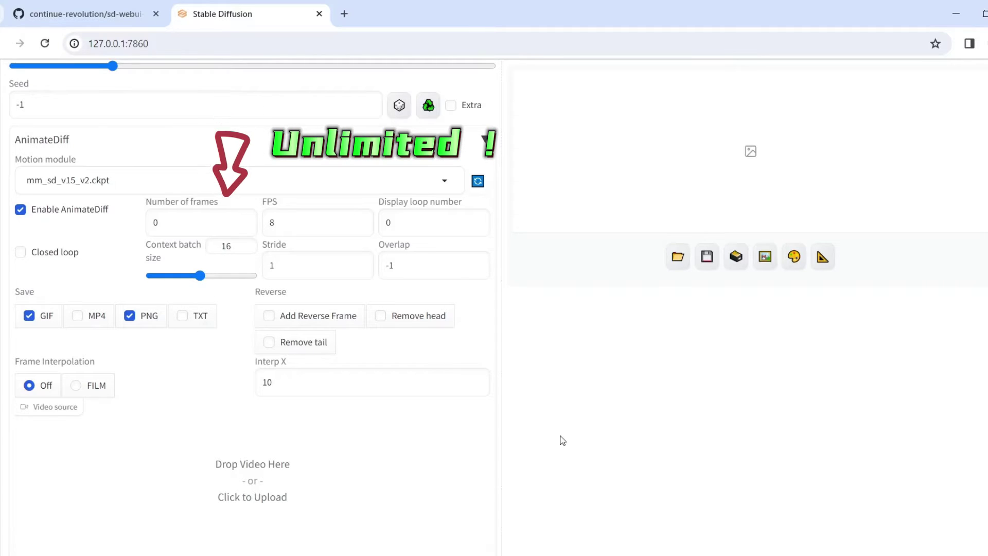
- Generate the txt2img animation from the entered prompts
scroll(566, 434, "down", 4)
scroll(566, 434, "up", 12)
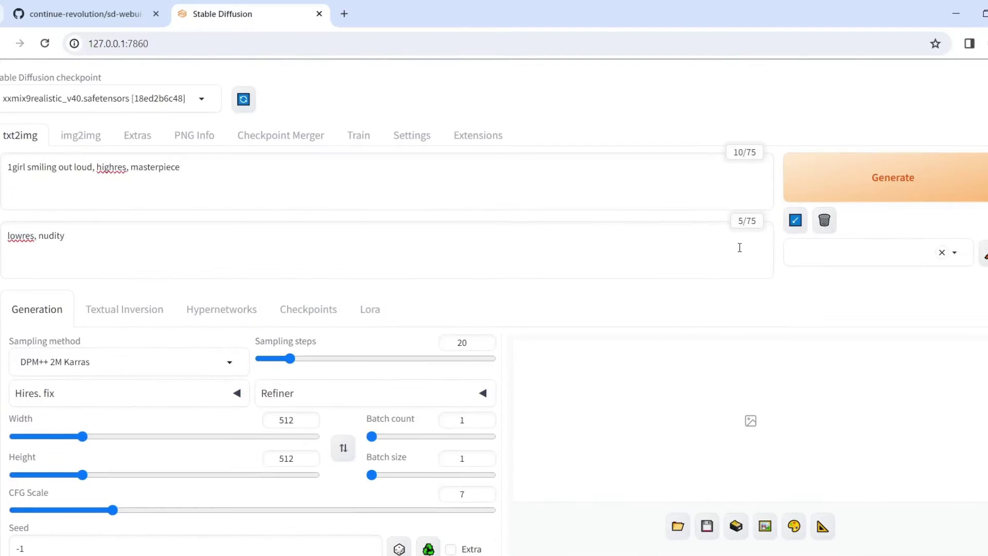
left_click(863, 187)
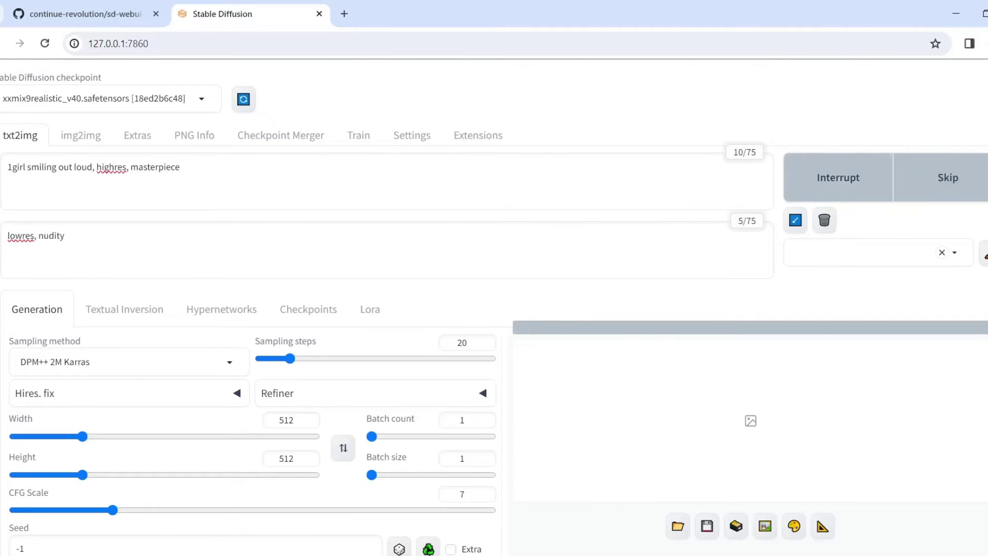
- Switch to the Anaconda Prompt console and arrange its window to watch the AnimateDiff generation progress
left_click(664, 502)
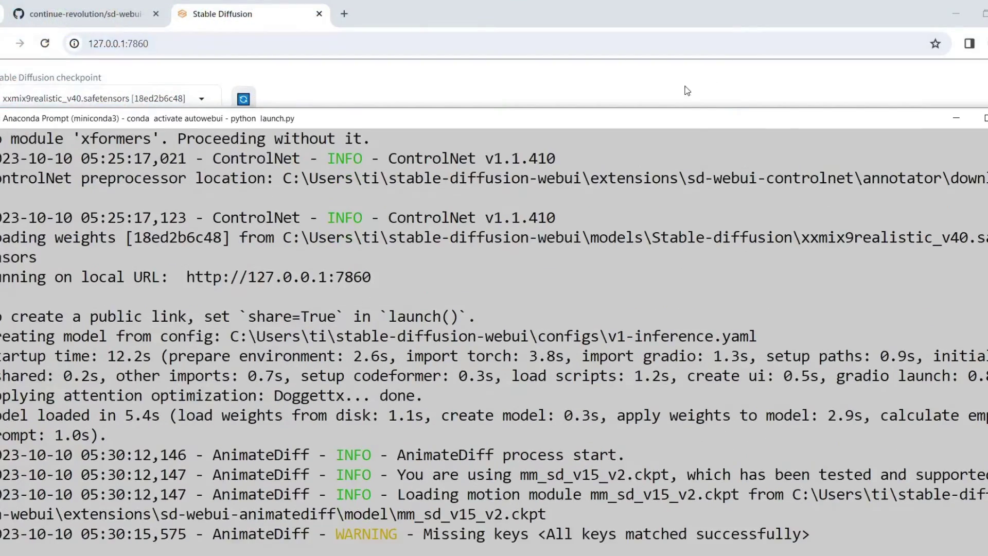
left_click_drag(696, 119, 680, 17)
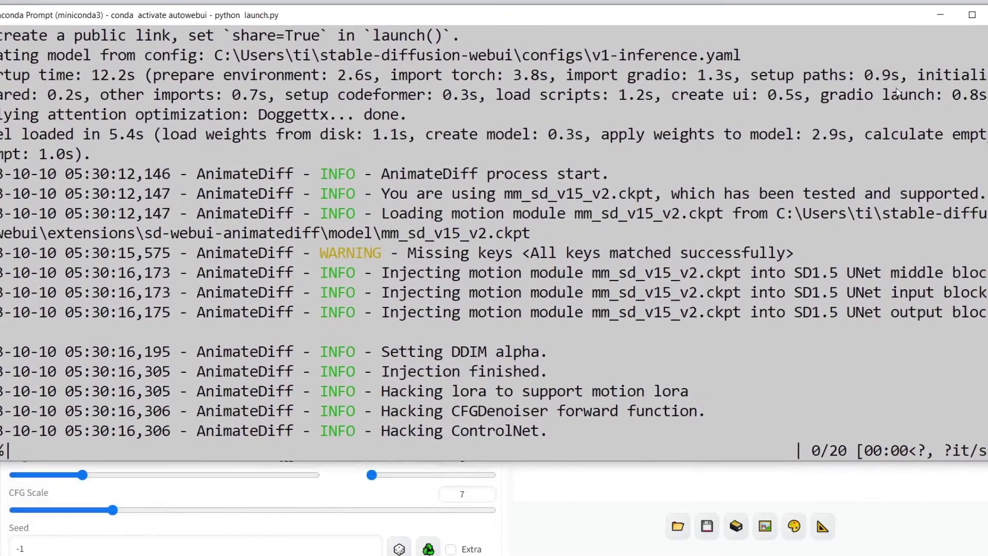
left_click(972, 15)
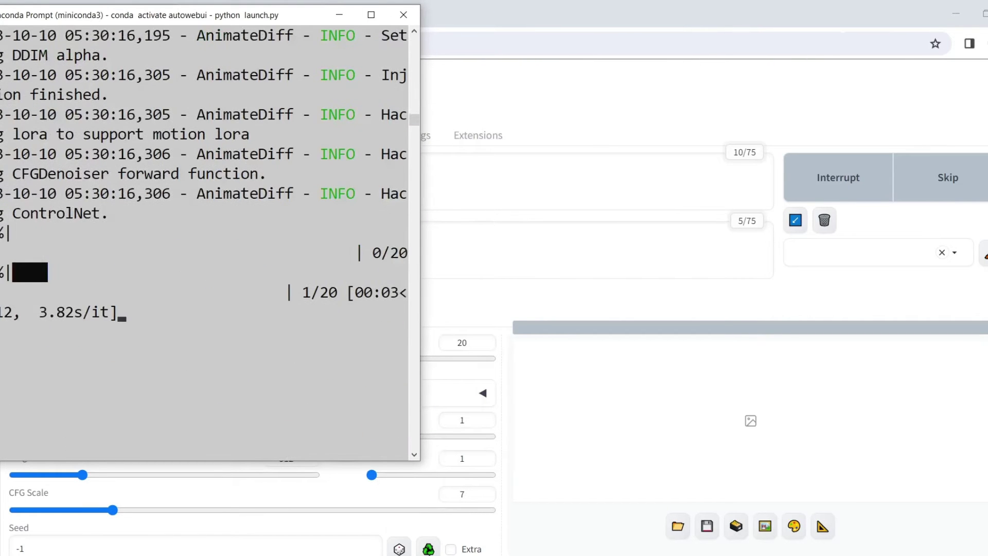
- Check the graphics card's sensor readings in GPU-Z during generation, and minimize both GPU-Z and the console
left_click(886, 555)
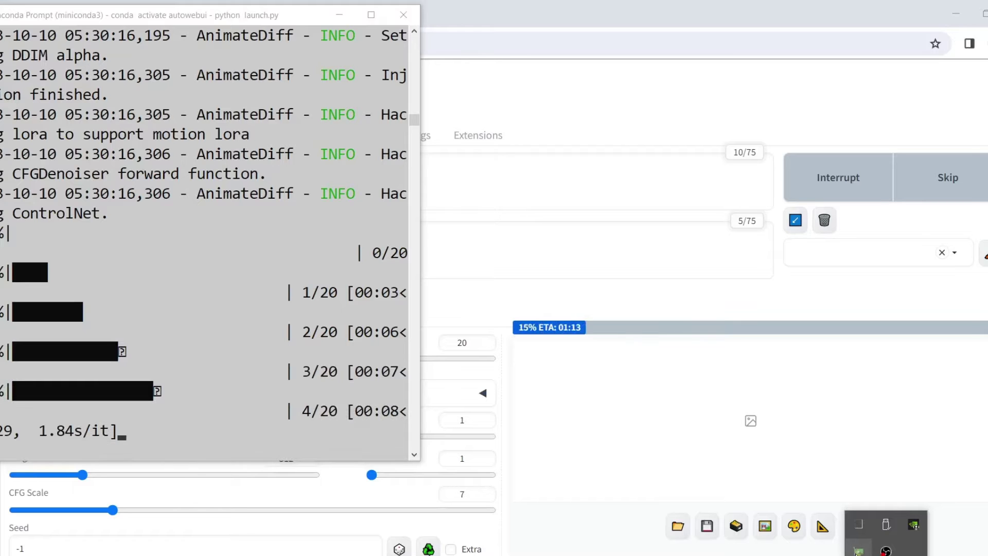
left_click(857, 552)
left_click_drag(807, 130, 868, 21)
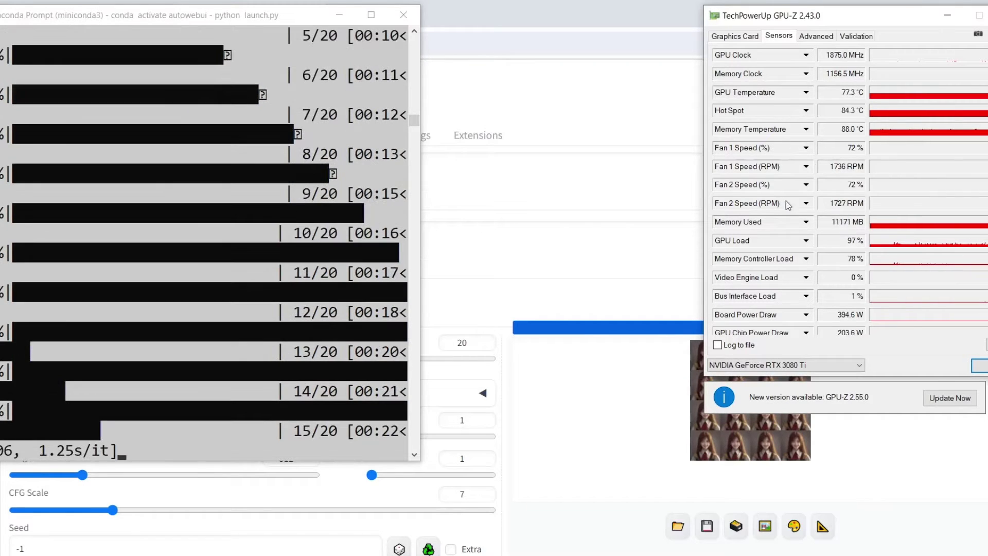
left_click_drag(867, 20, 259, 32)
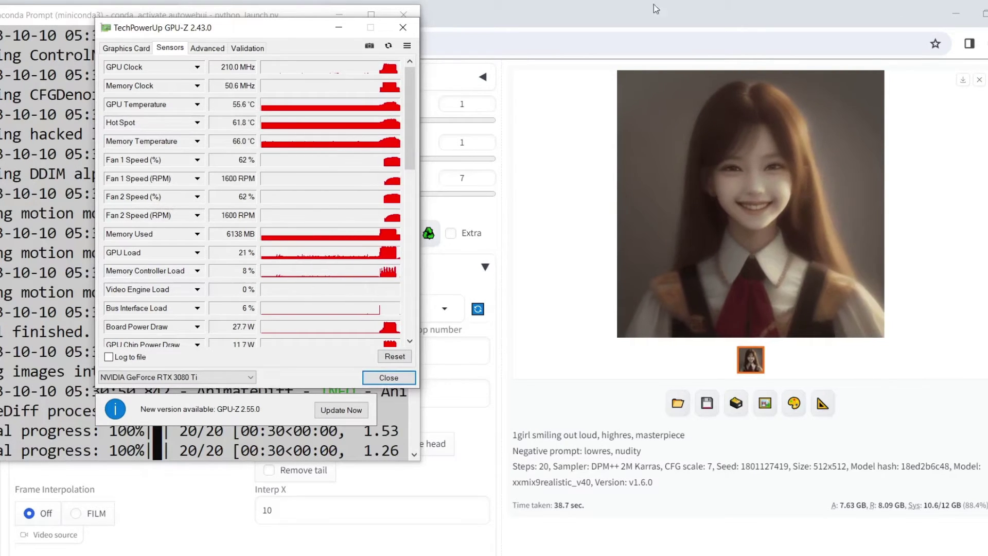
left_click(338, 31)
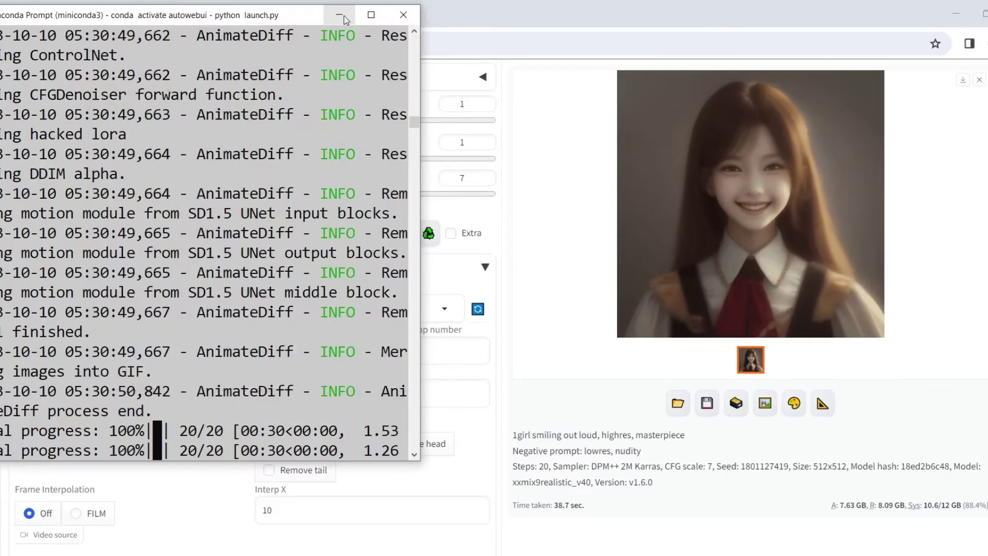
left_click(340, 15)
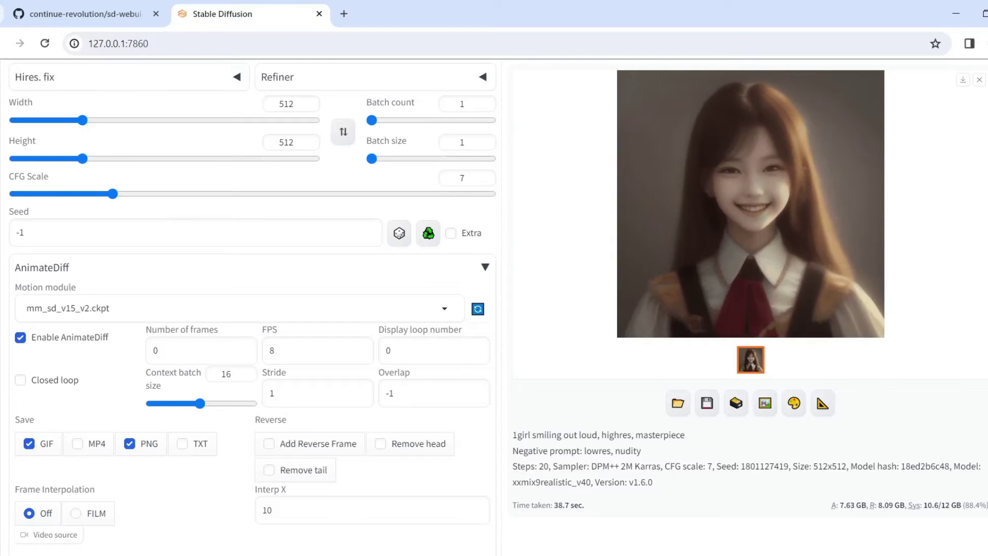
- Open the txt2img-images output folder, examine its path, and go into the AnimateDiff subfolder
left_click(678, 403)
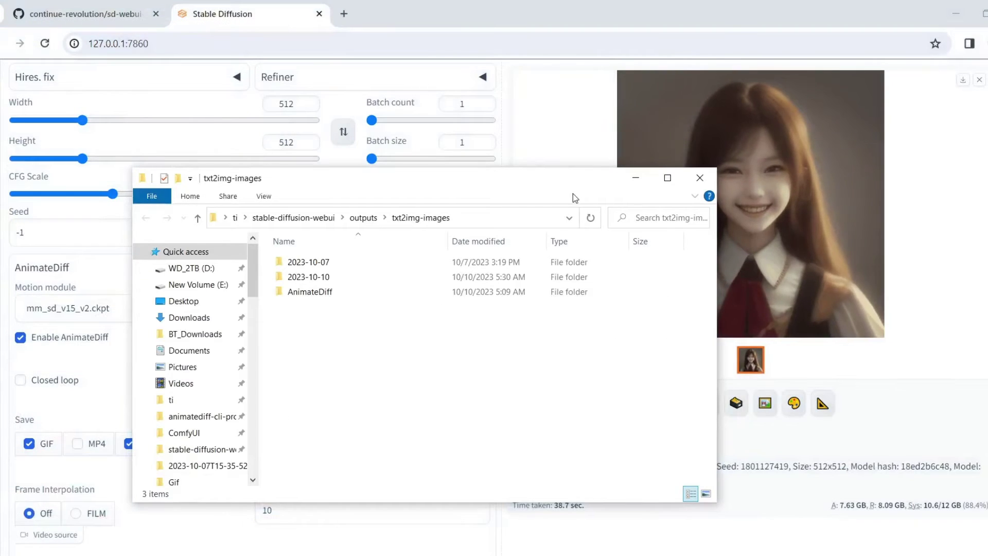
left_click_drag(573, 194, 467, 138)
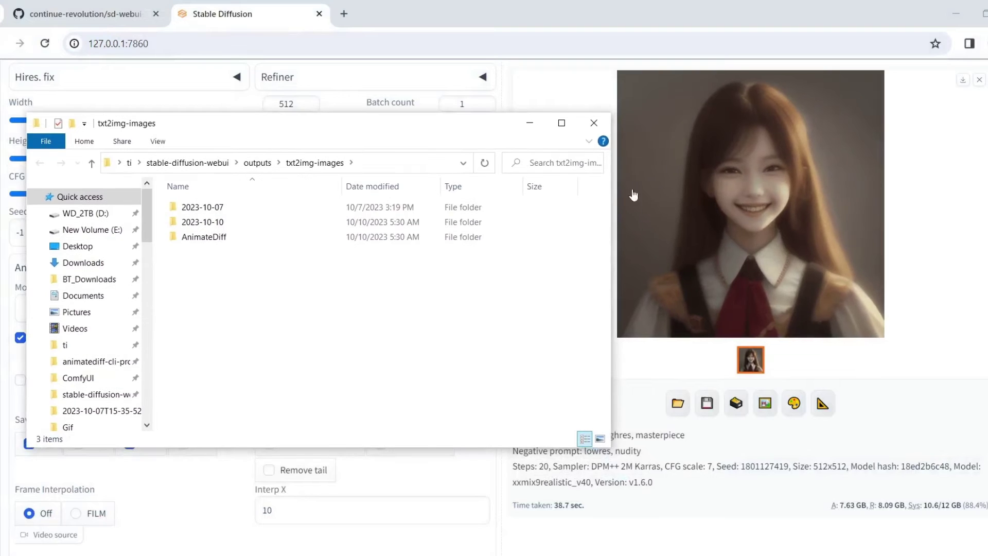
left_click_drag(611, 194, 563, 195)
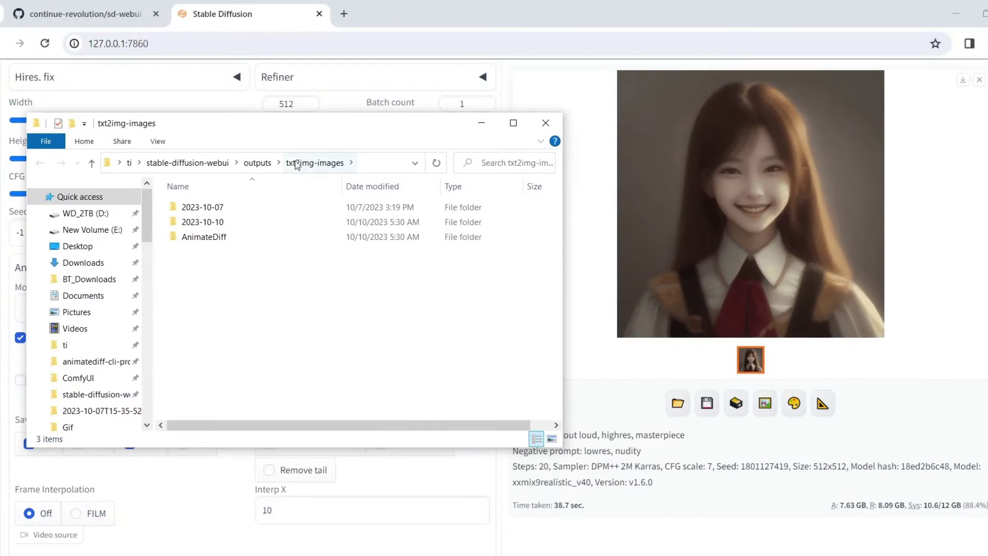
left_click(367, 161)
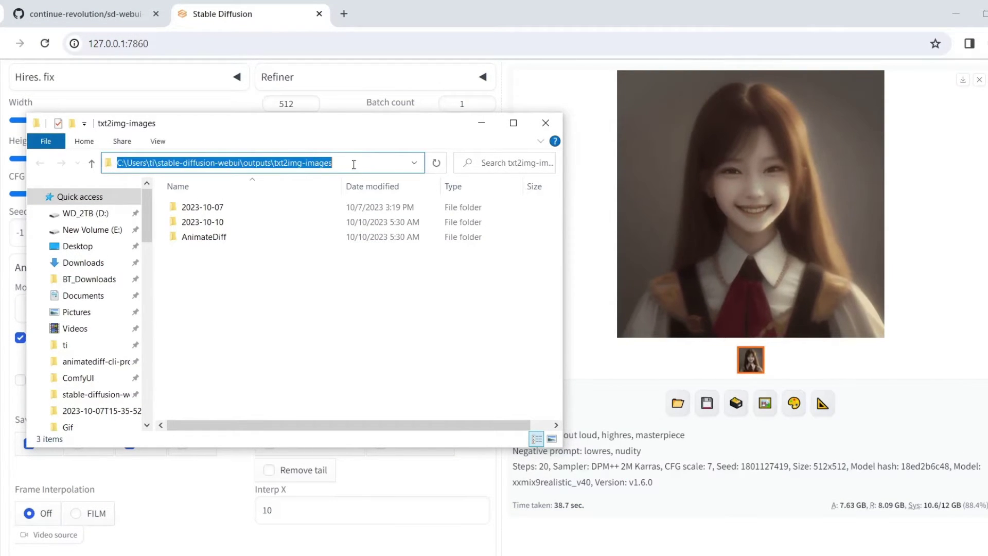
left_click_drag(353, 163, 243, 157)
left_click(353, 161)
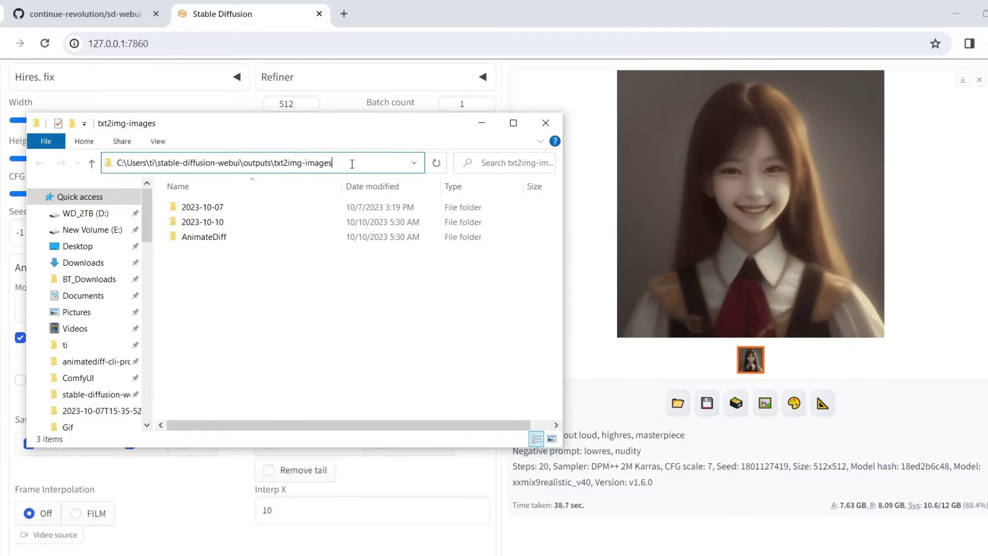
double_click(225, 241)
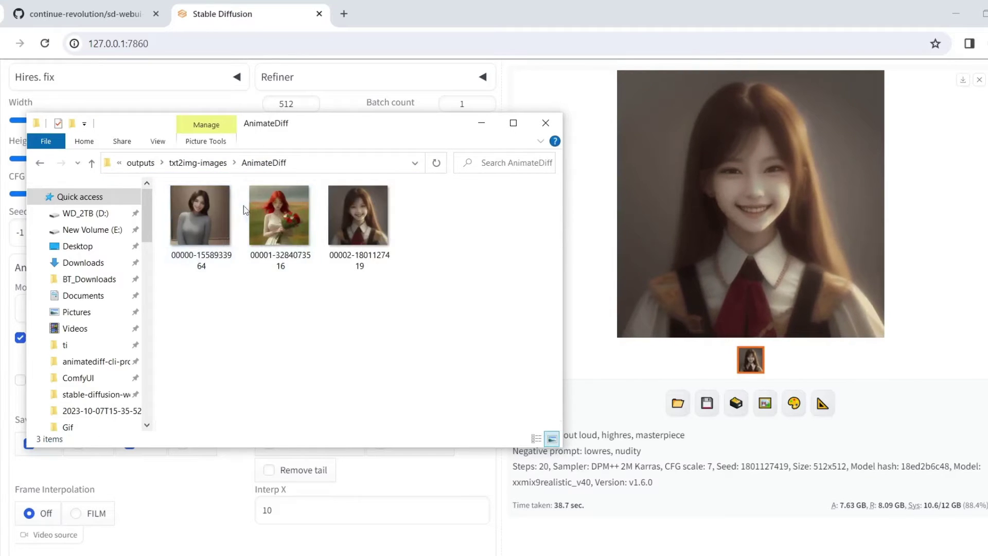
- View the generated animation 00002-1801127419.gif, close the viewer and minimize the folder window
left_click(368, 220)
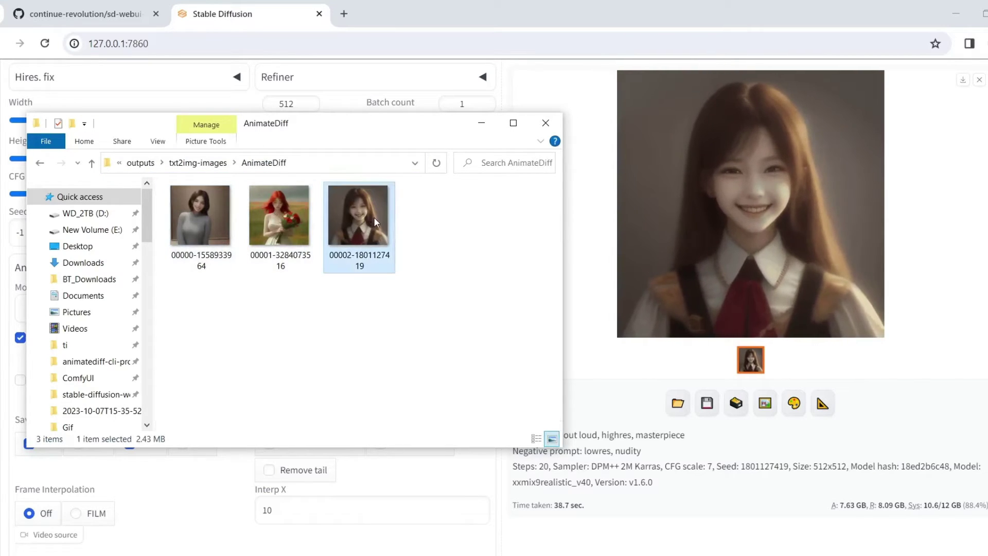
double_click(373, 218)
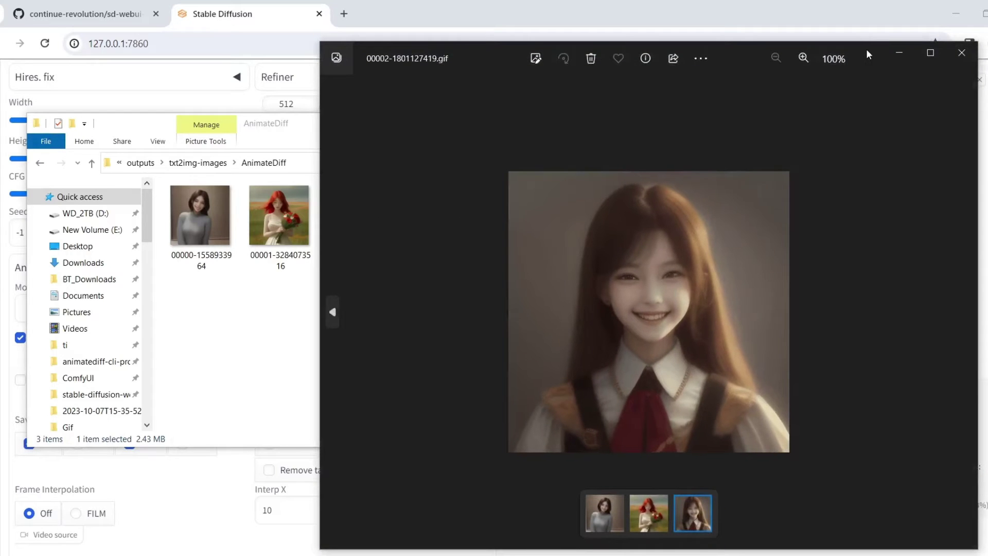
left_click_drag(868, 54, 681, 47)
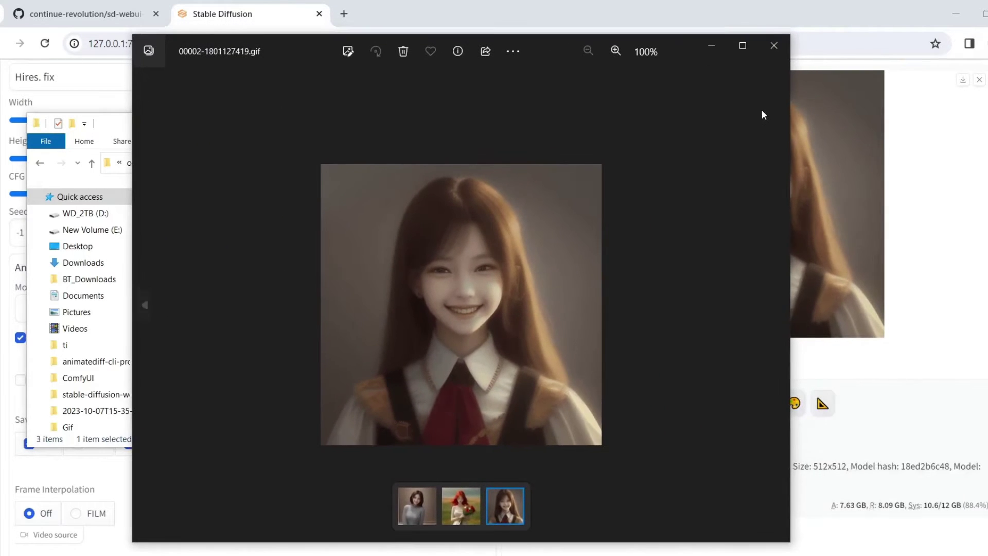
left_click(774, 45)
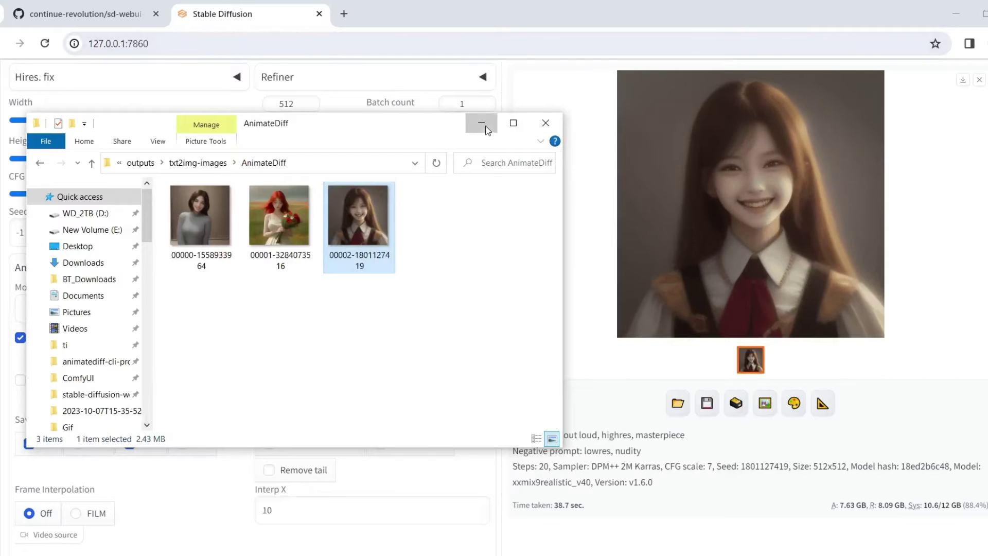
left_click(486, 126)
- Switch to img2img and paste the copied picture of the cat-eared woman in the green dress as the source image
scroll(384, 324, "up", 6)
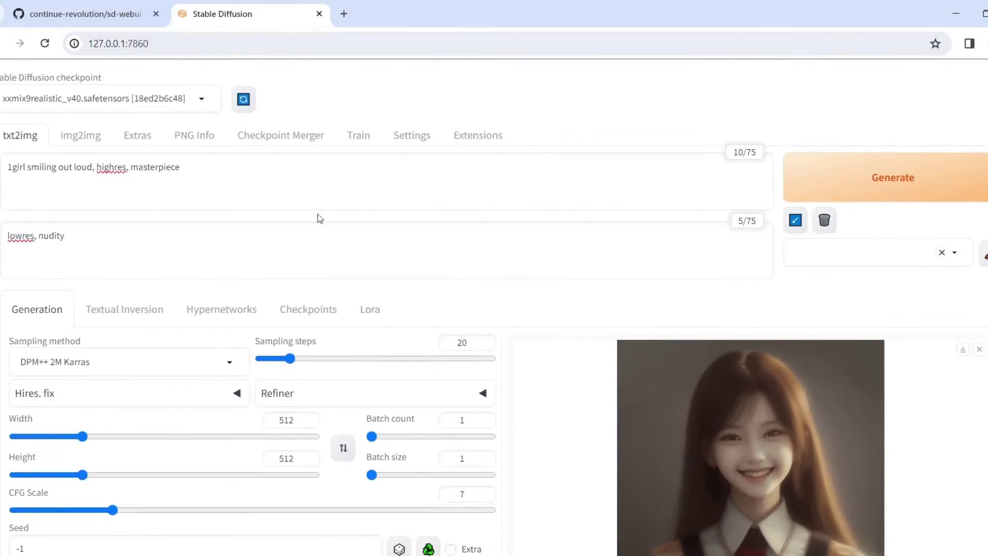
left_click(77, 137)
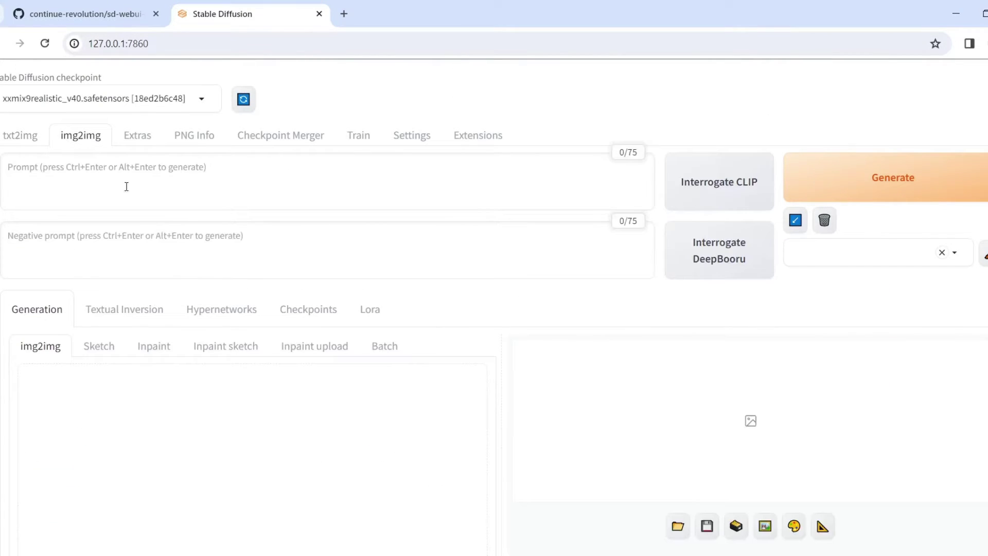
scroll(269, 209, "down", 5)
scroll(270, 209, "up", 5)
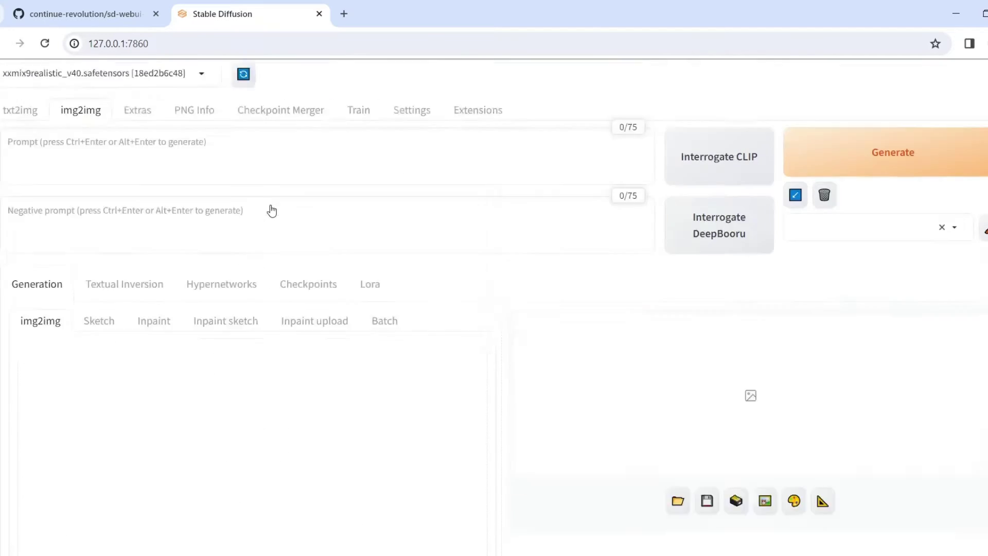
key("ctrl+v")
scroll(453, 398, "down", 9)
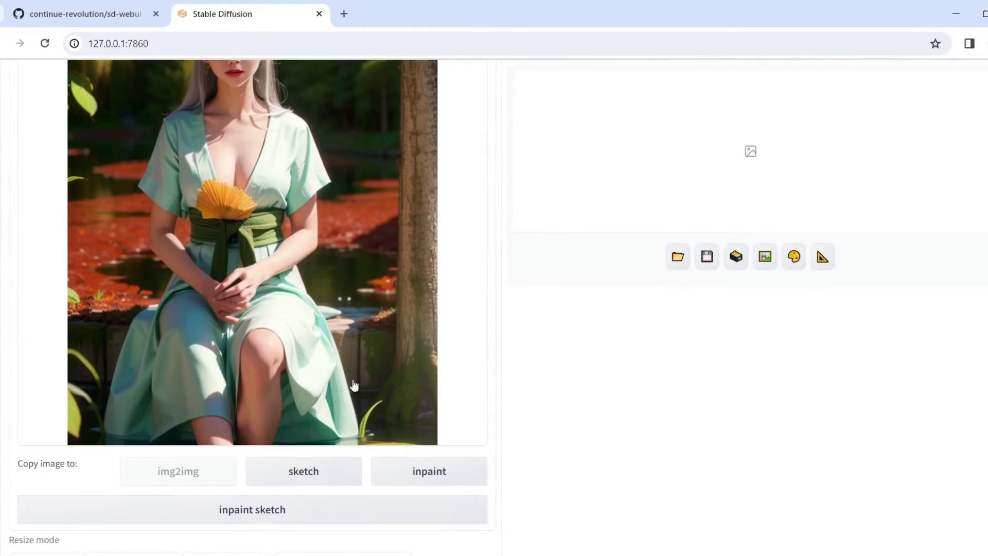
scroll(453, 399, "up", 3)
scroll(455, 398, "up", 7)
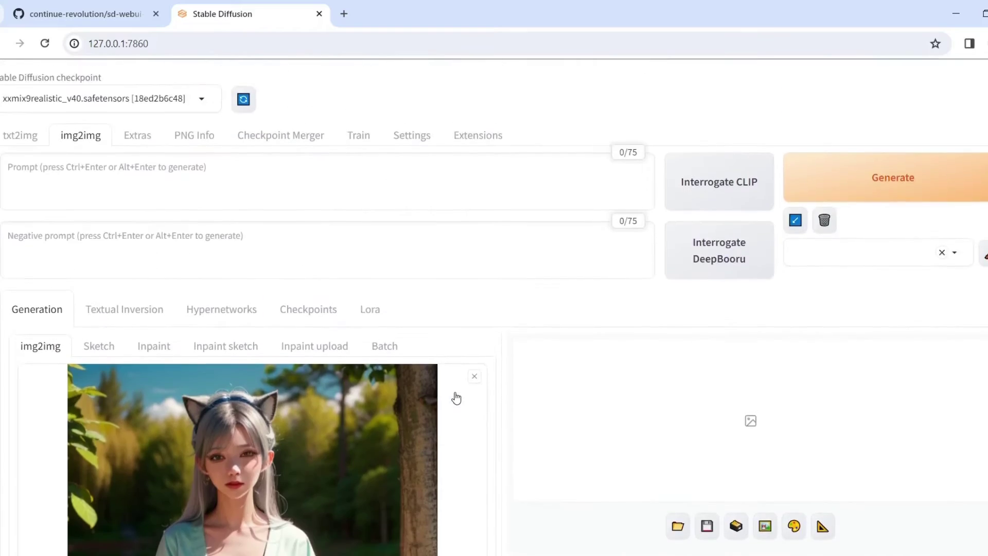
- Set the img2img resize height to 768 and match the dimensions to the source image for a 576 × 768 output
scroll(456, 397, "down", 14)
scroll(459, 397, "down", 3)
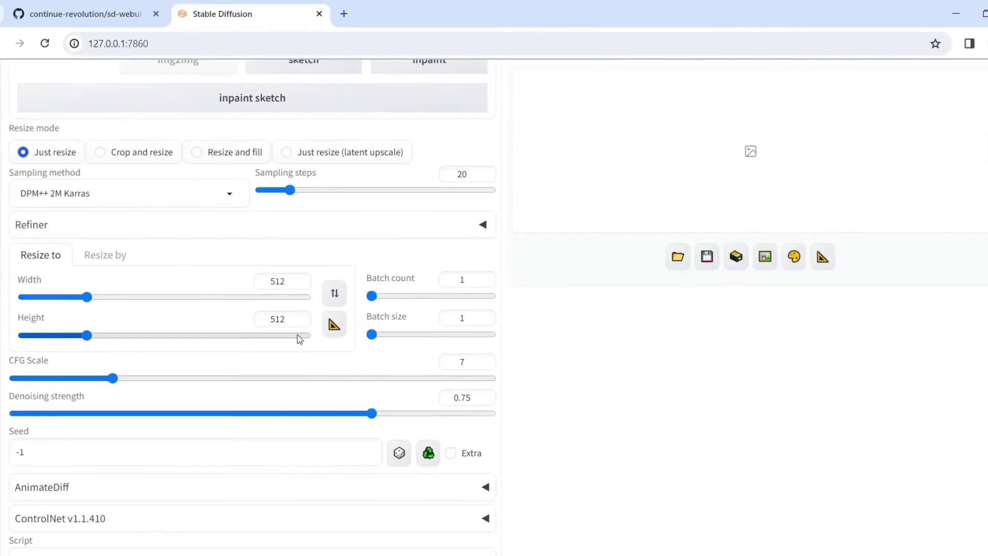
double_click(244, 321)
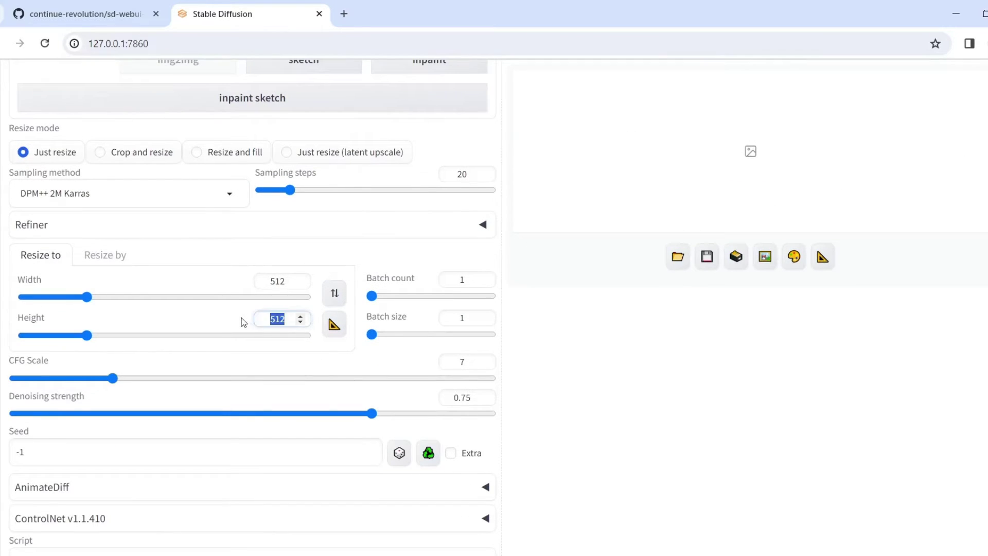
type("768")
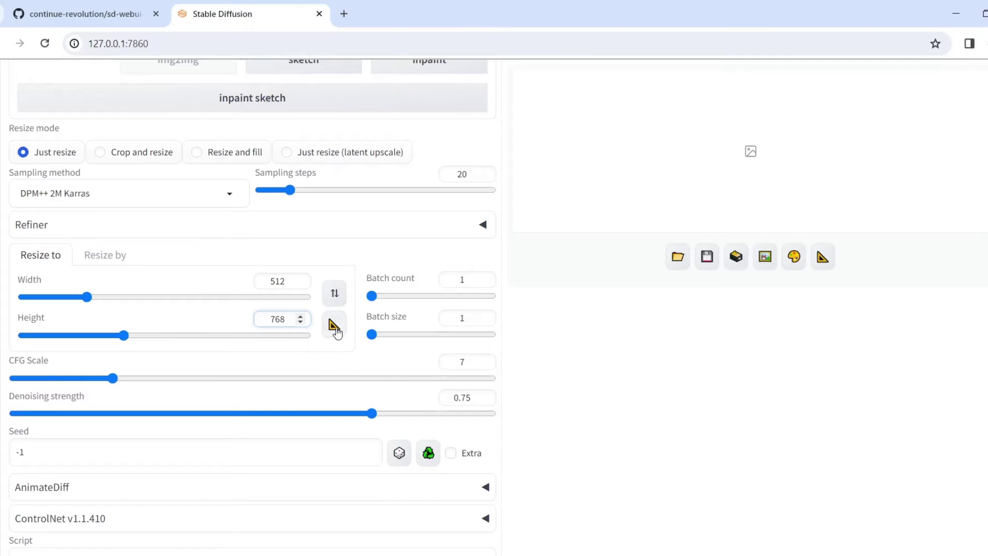
left_click(337, 329)
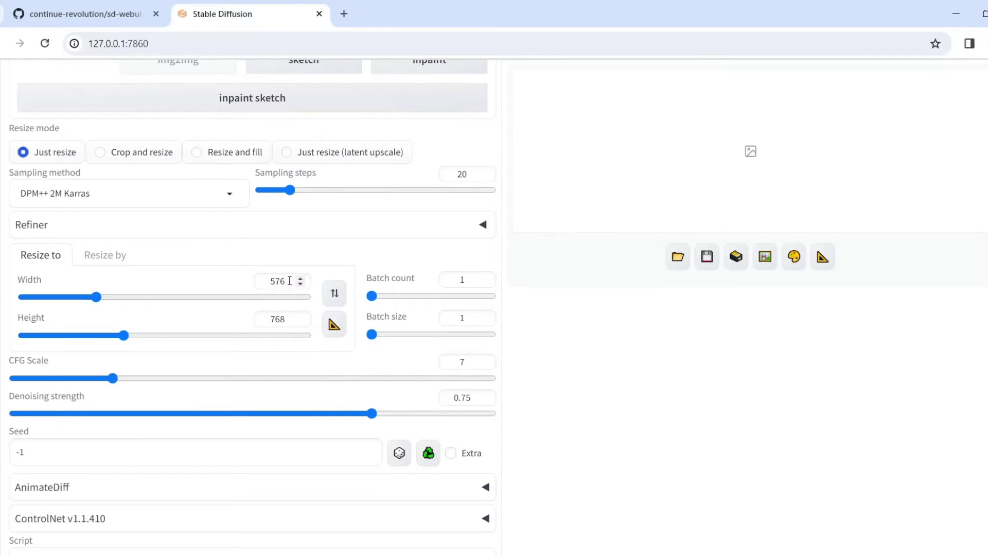
scroll(334, 324, "down", 1)
scroll(398, 370, "up", 3)
scroll(400, 370, "up", 10)
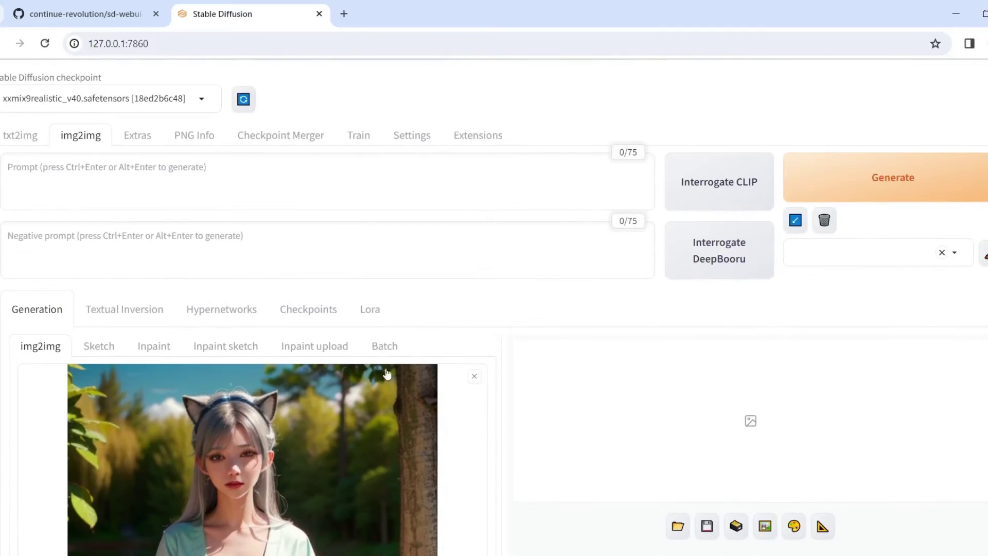
- Enter "1girl crying" as the img2img prompt and "lowres" as the negative prompt
left_click(205, 167)
type("1girl crying")
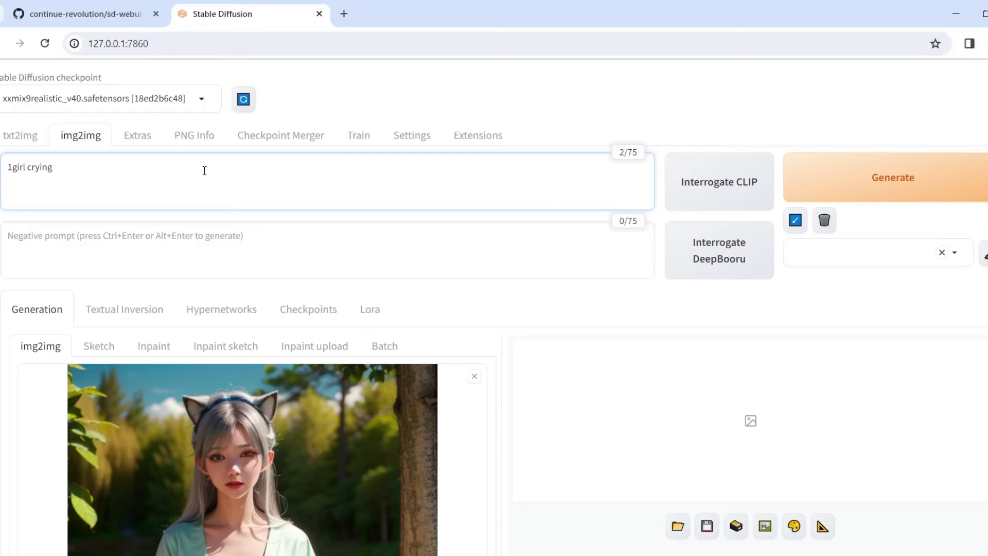
left_click(186, 256)
type("lowres")
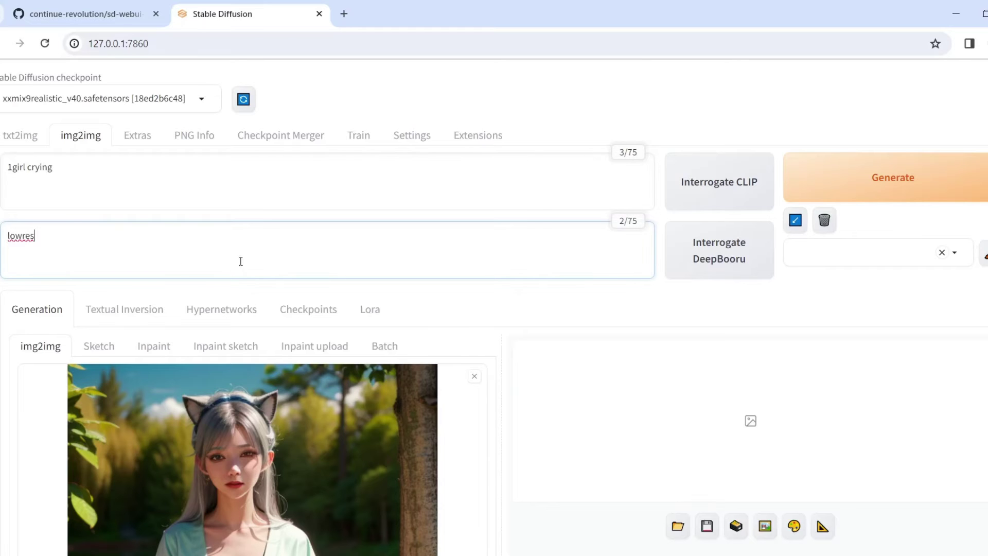
- Enable AnimateDiff for img2img with the mm_sd_v15_v2.ckpt motion module and generate the animation
scroll(240, 261, "down", 18)
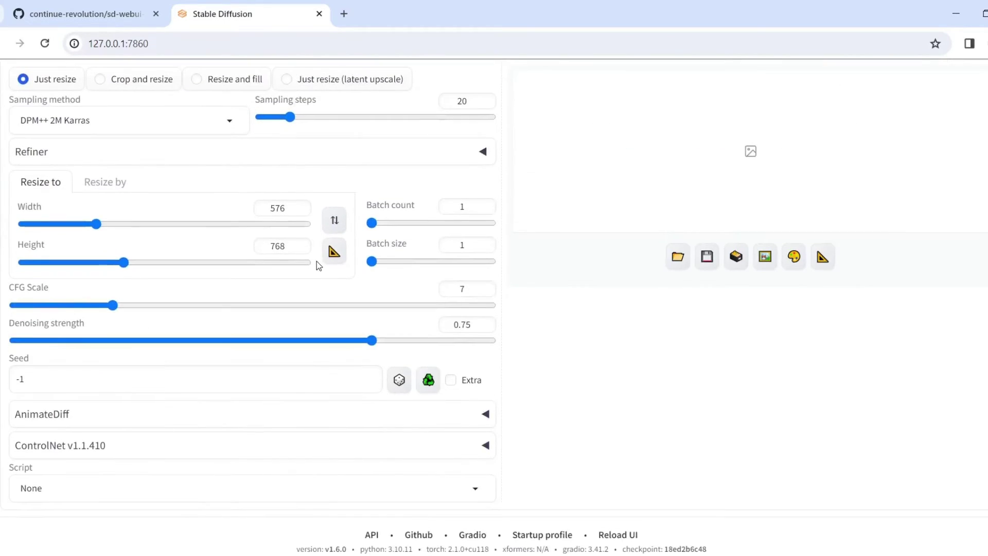
left_click(91, 421)
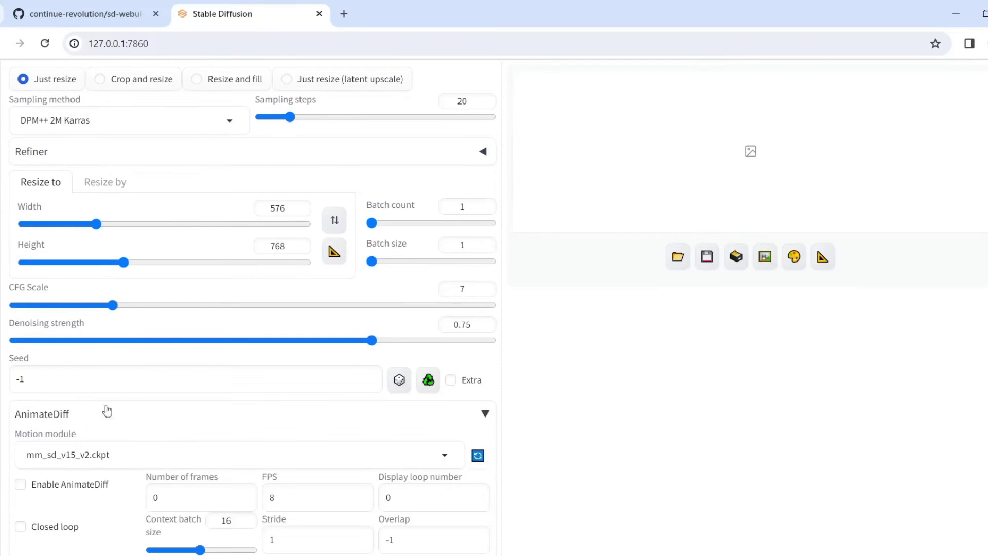
scroll(184, 341, "down", 6)
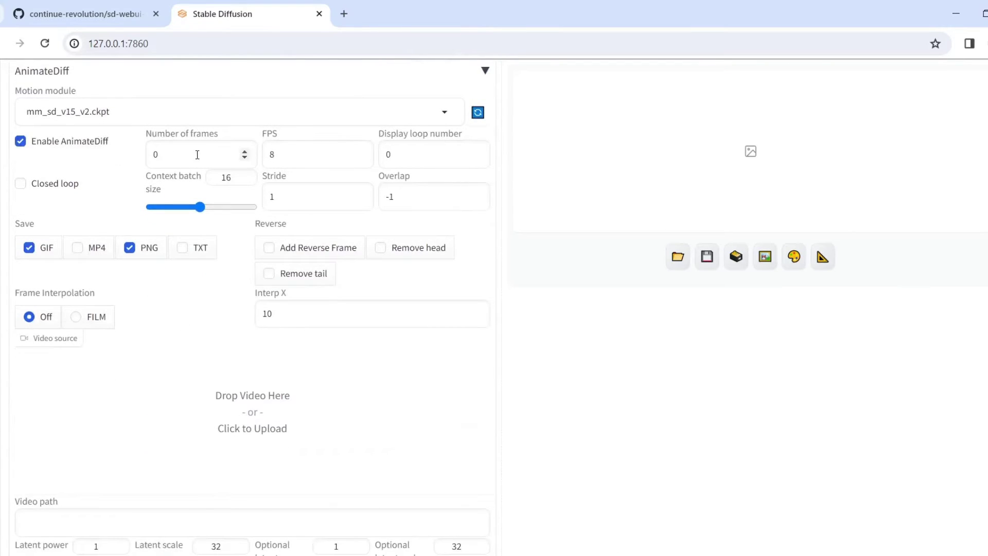
left_click(375, 111)
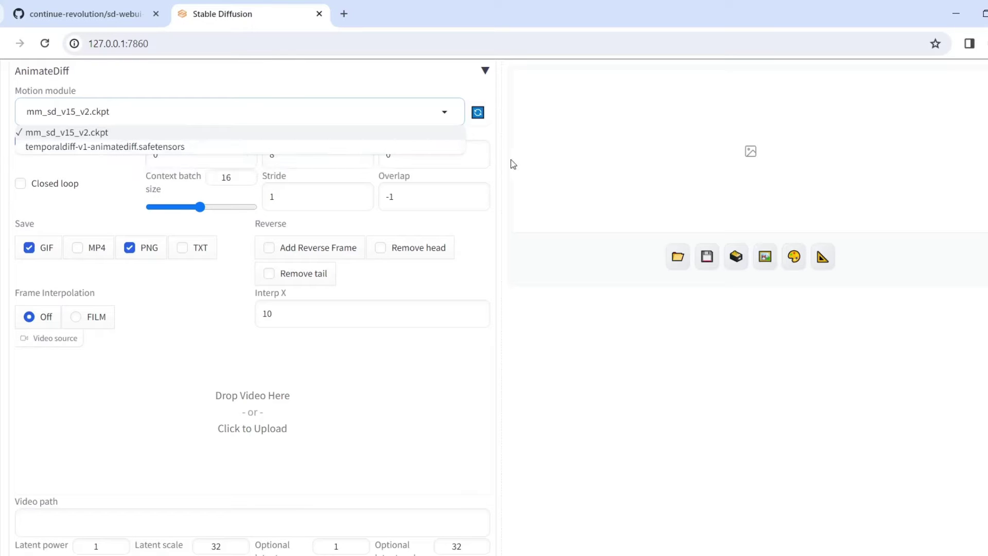
left_click(489, 134)
scroll(423, 307, "down", 3)
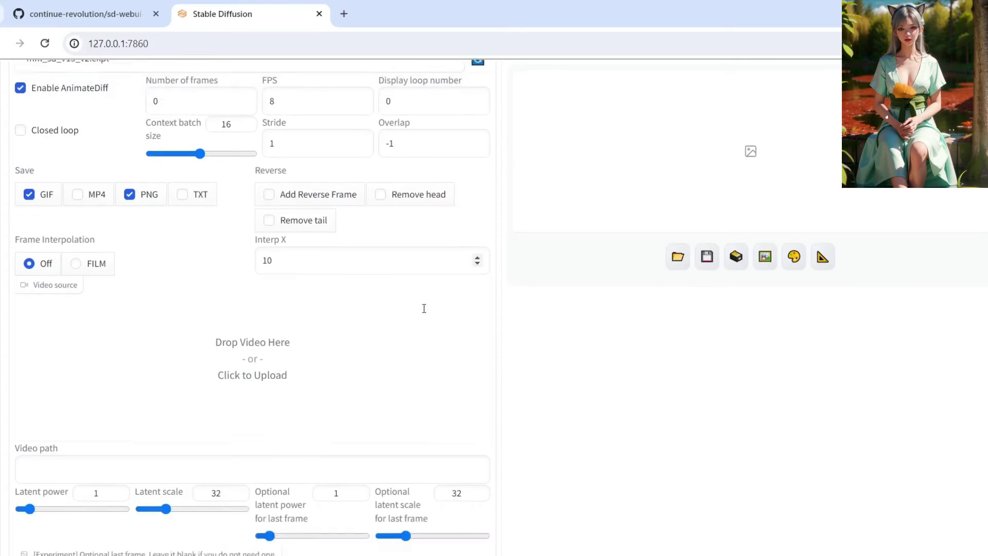
scroll(494, 325, "down", 1)
scroll(494, 324, "up", 10)
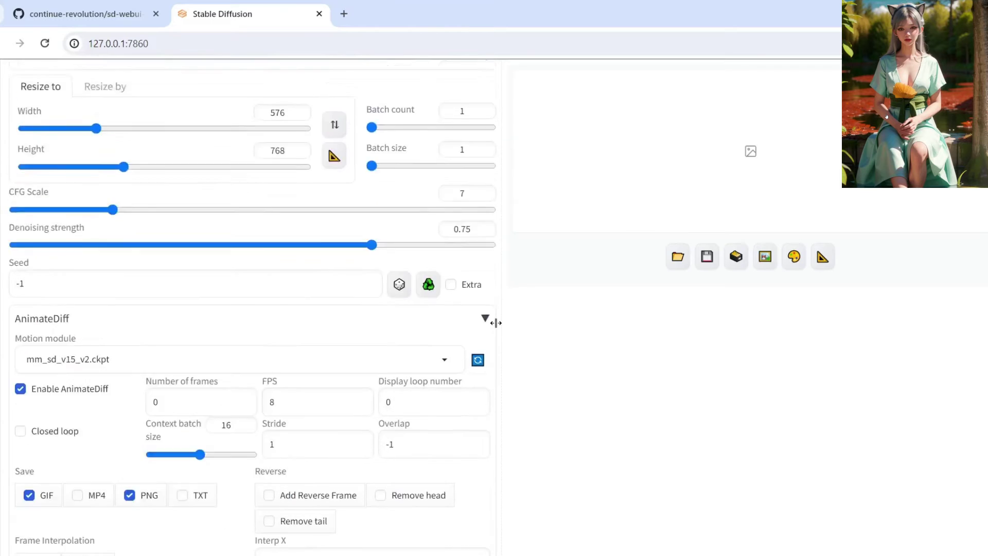
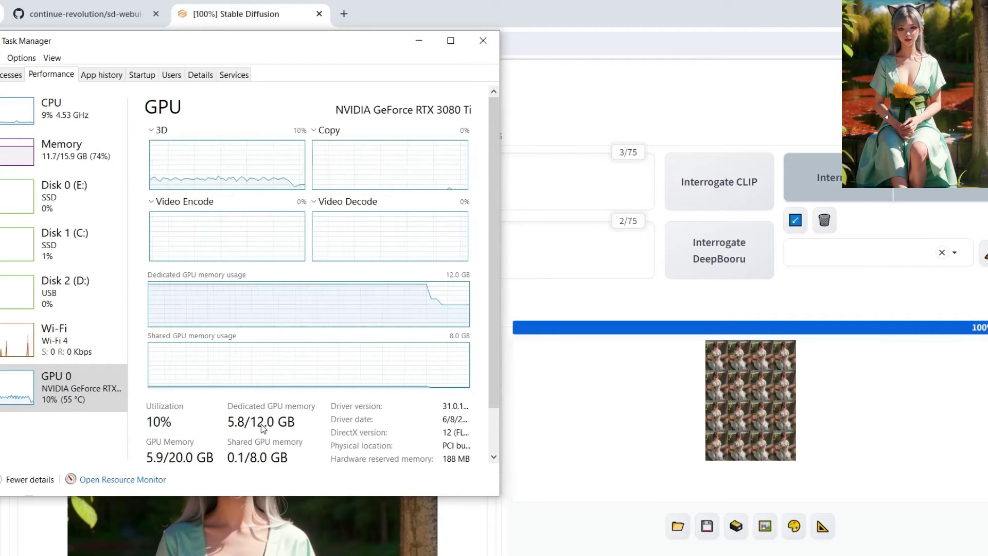
- Examine the generated crying animation and its generation details, and minimize Task Manager
scroll(595, 298, "down", 4)
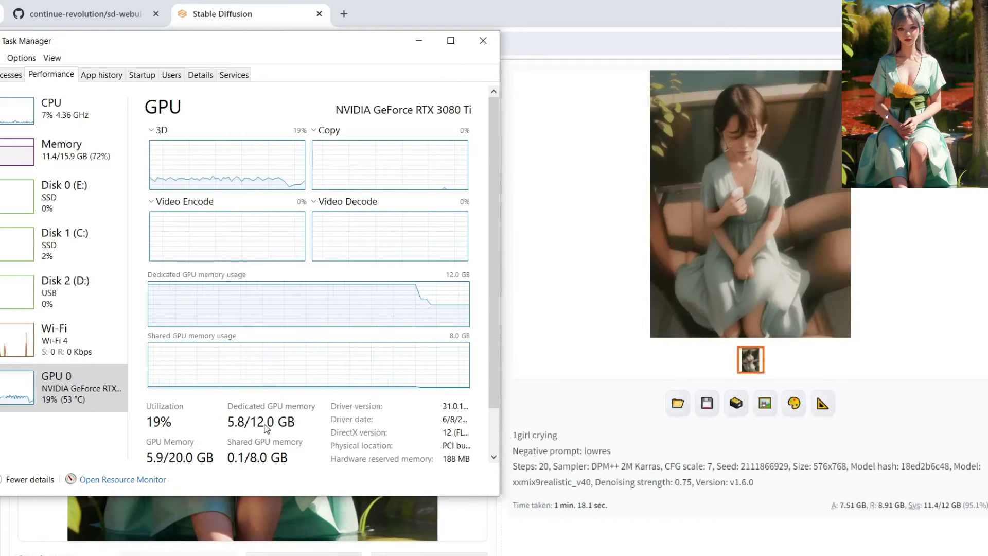
scroll(752, 332, "up", 3)
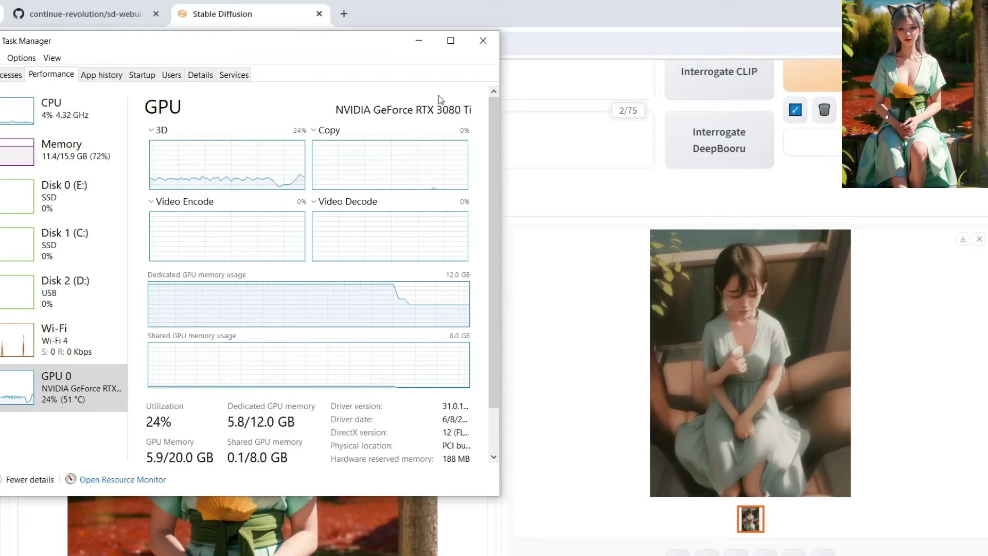
left_click(423, 41)
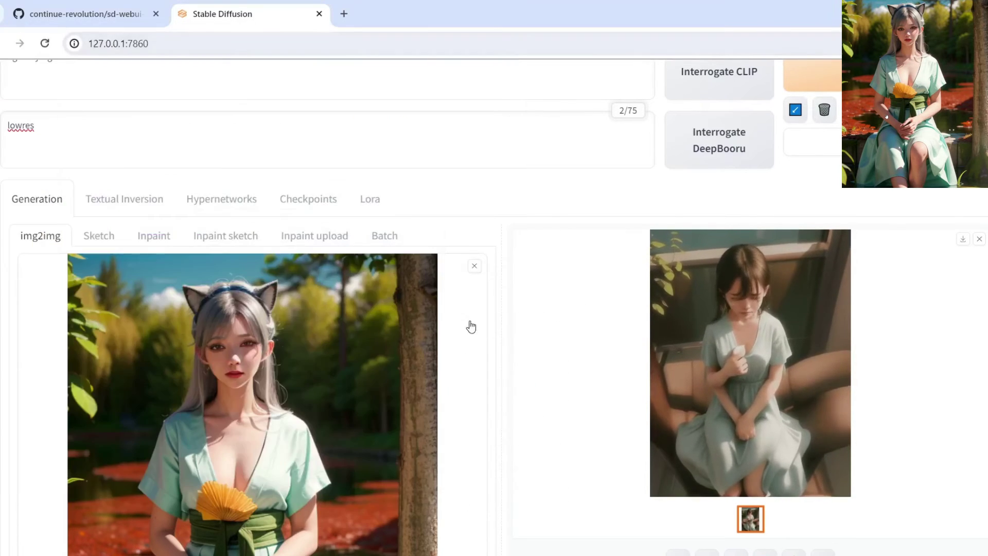
- Replace the img2img prompt with "1girl, smiling" and generate a new animation
scroll(556, 374, "up", 2)
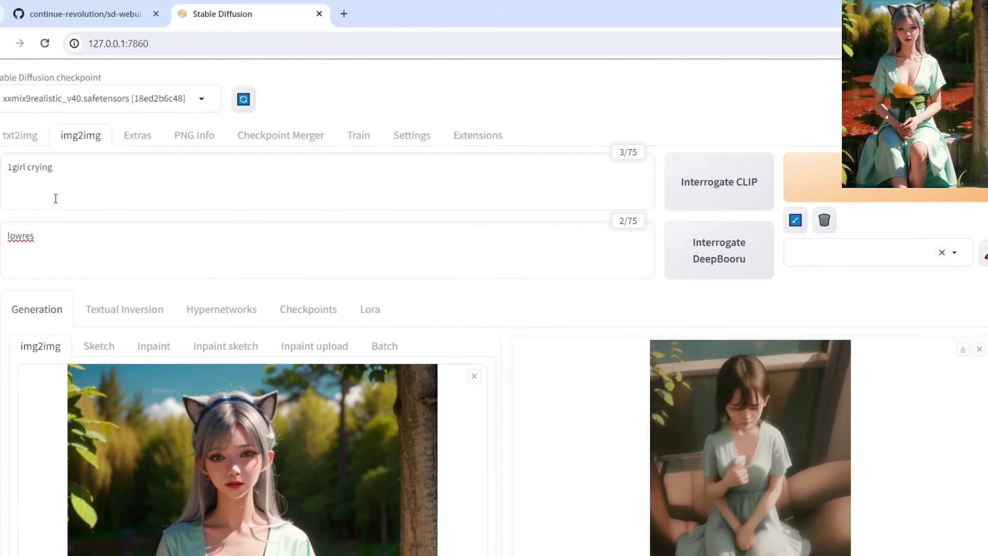
left_click_drag(26, 167, 68, 174)
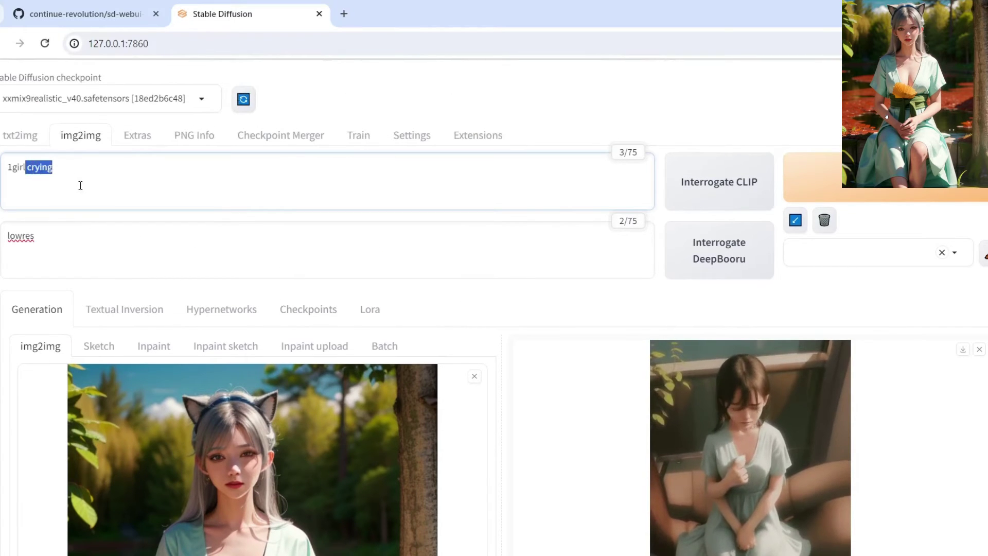
key("BackSpace")
key("BackSpace")
key("BackSpace")
key("BackSpace")
key("BackSpace")
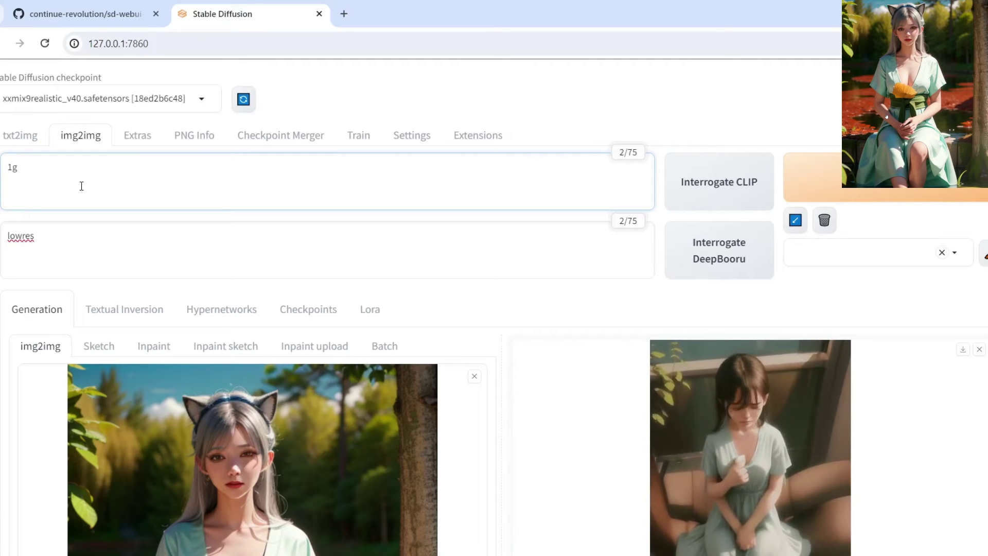
key("BackSpace")
key("BackSpace")
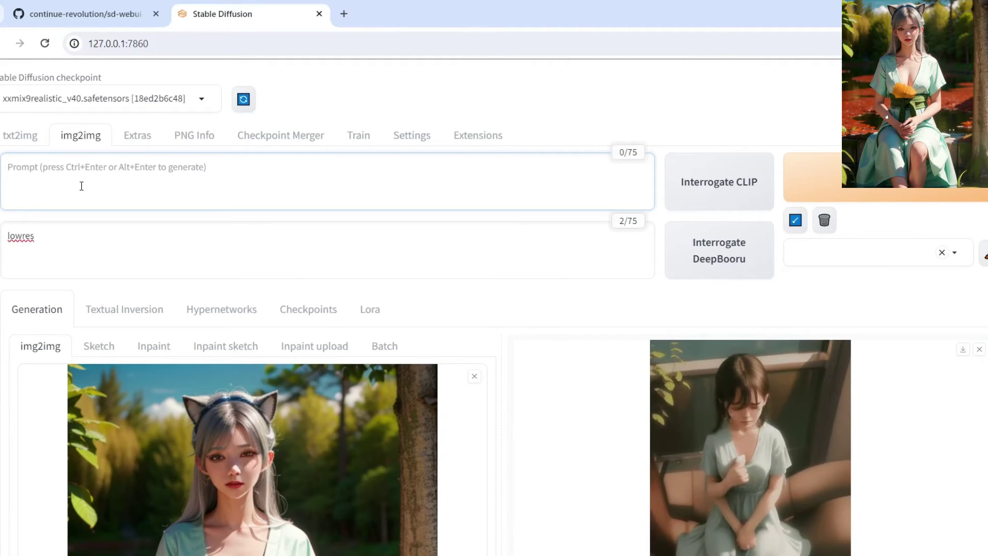
type("1girl, smiling")
left_click(878, 190)
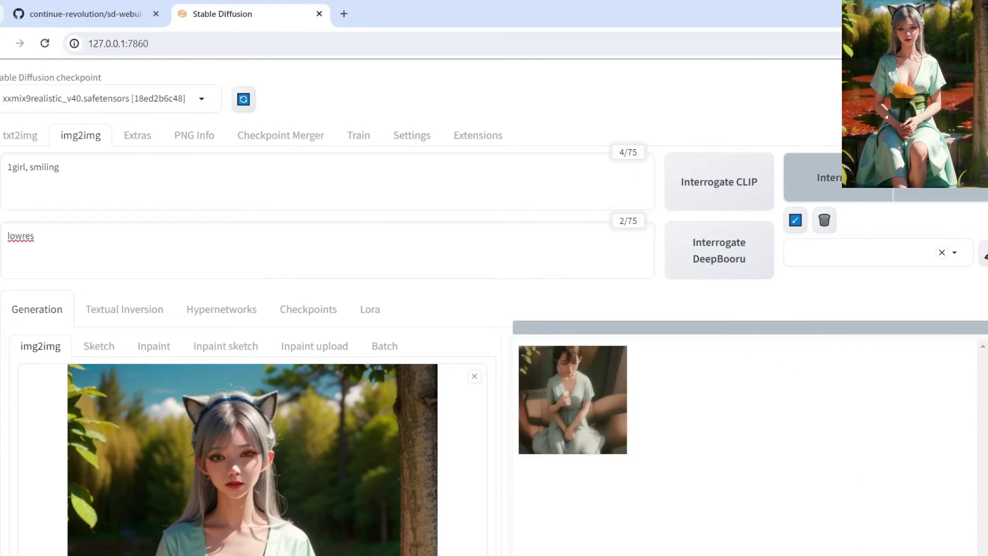
- Monitor the GPU during generation in Task Manager and the GPU-Z sensors, and minimize both windows when generation is done
left_click(707, 507)
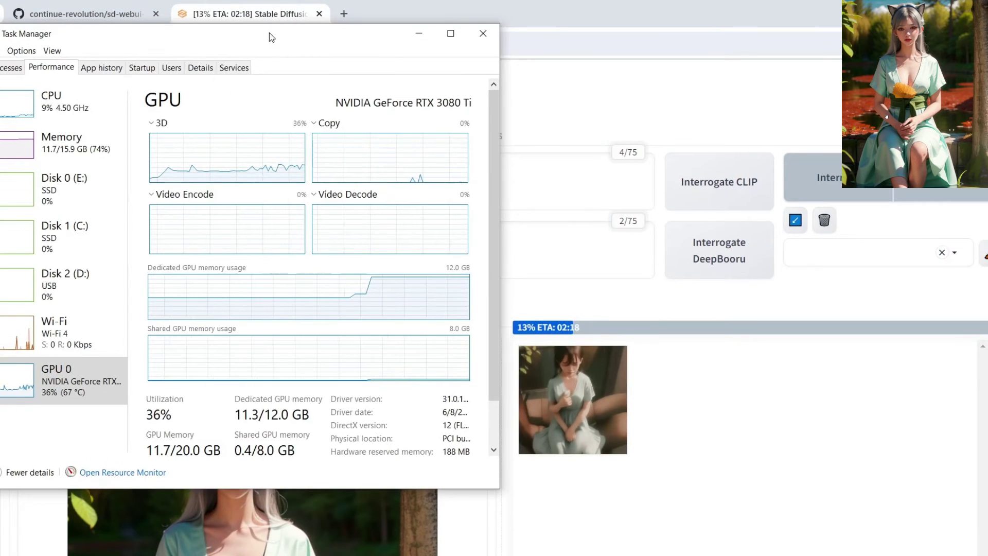
left_click_drag(270, 32, 275, 37)
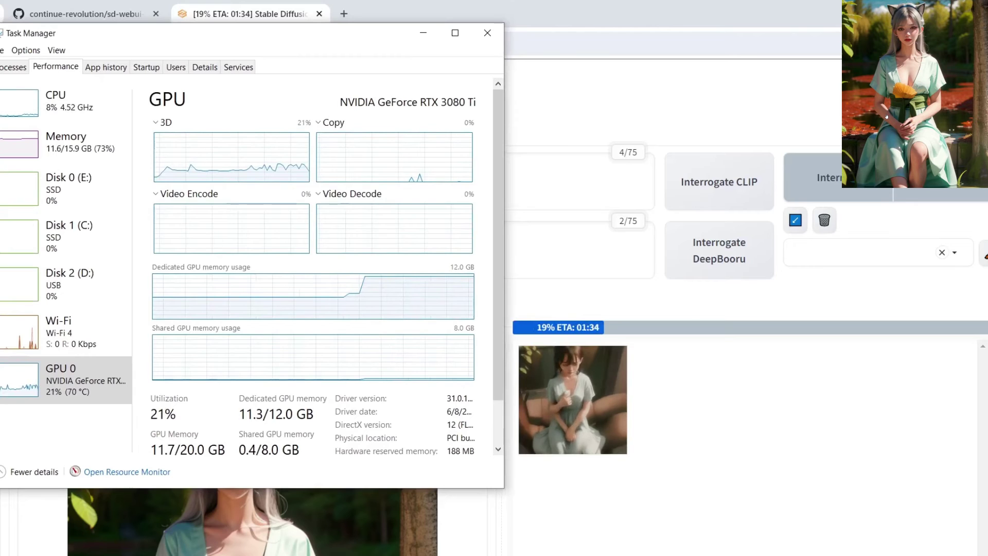
left_click(885, 555)
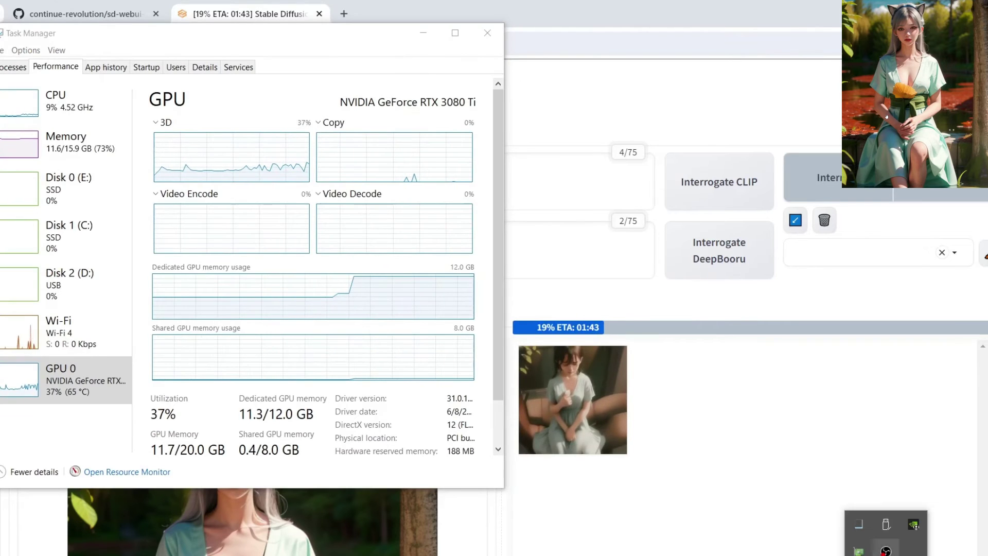
left_click(914, 524)
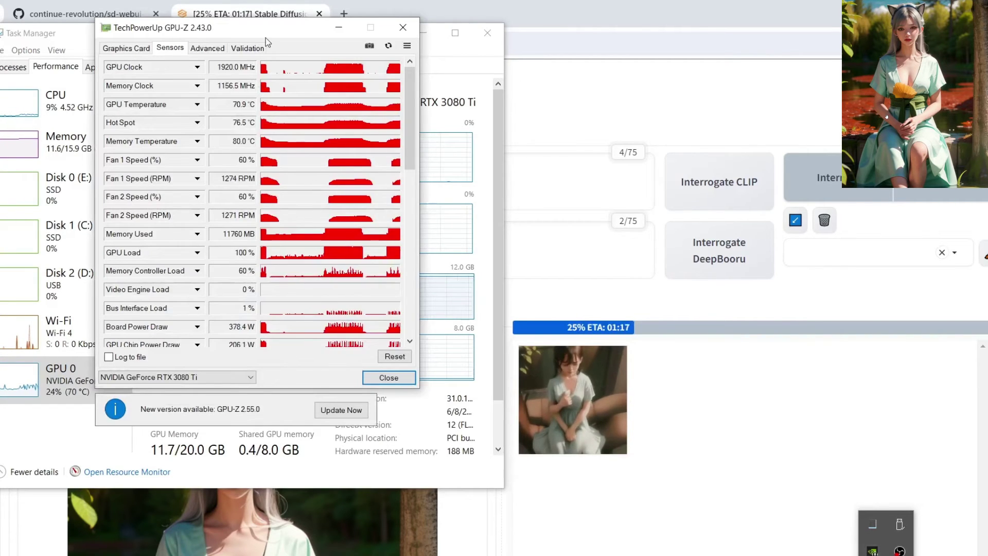
left_click_drag(267, 29, 678, 135)
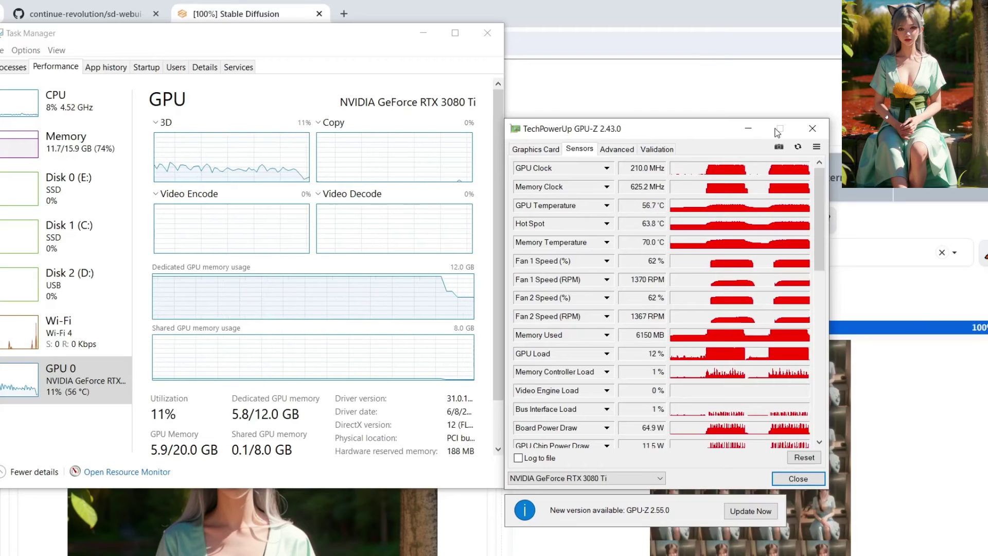
left_click(748, 130)
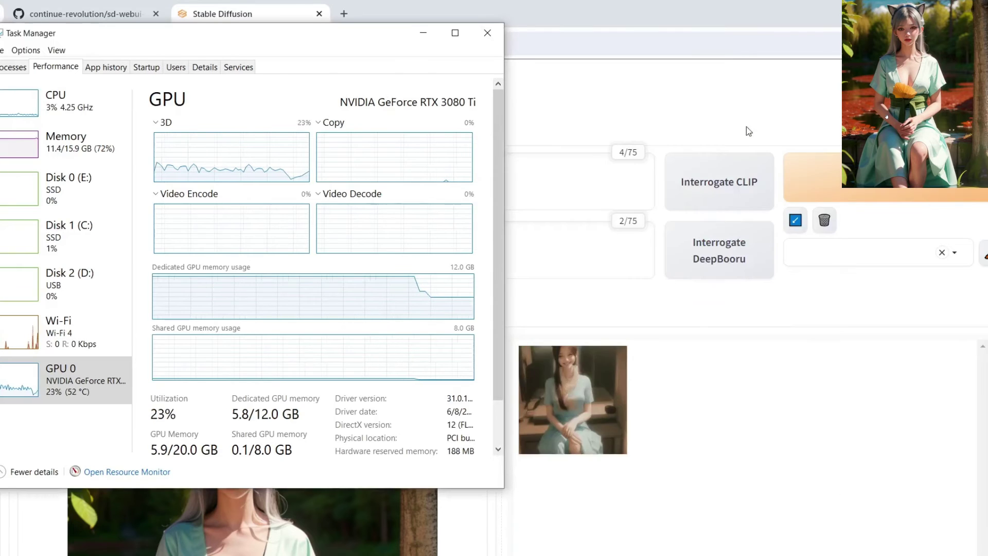
left_click(423, 34)
- View the generated smiling animation enlarged and close the full-size view
left_click(603, 421)
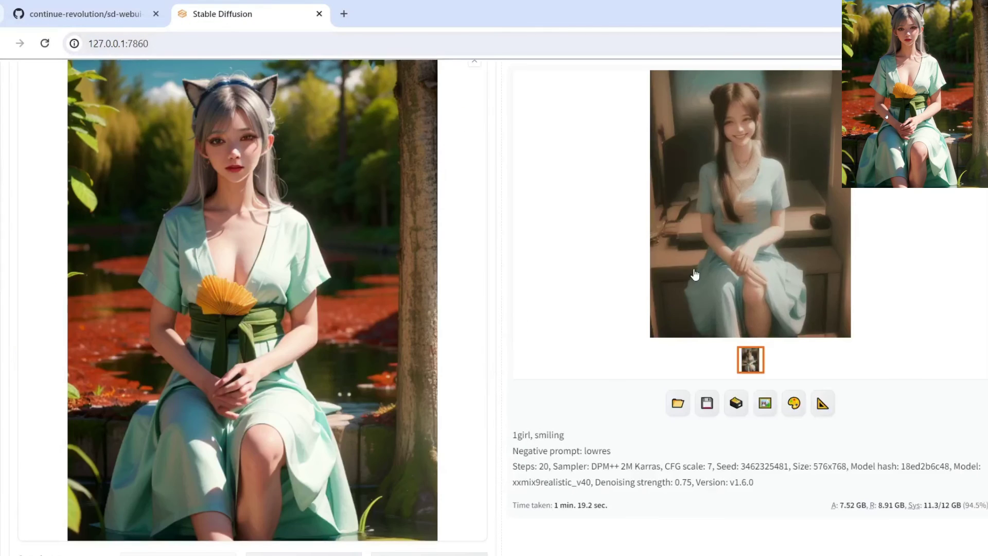
scroll(800, 343, "up", 5)
scroll(800, 343, "down", 1)
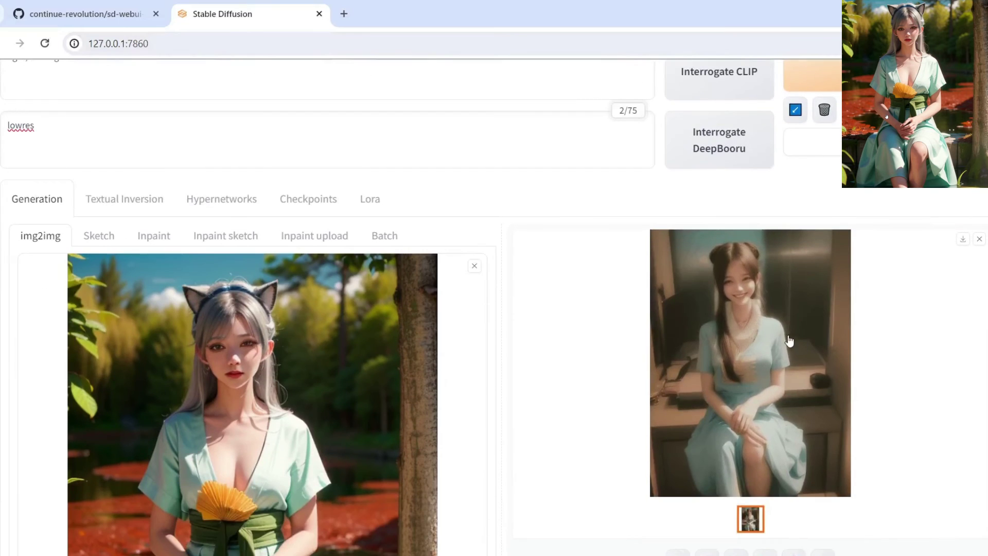
left_click(790, 341)
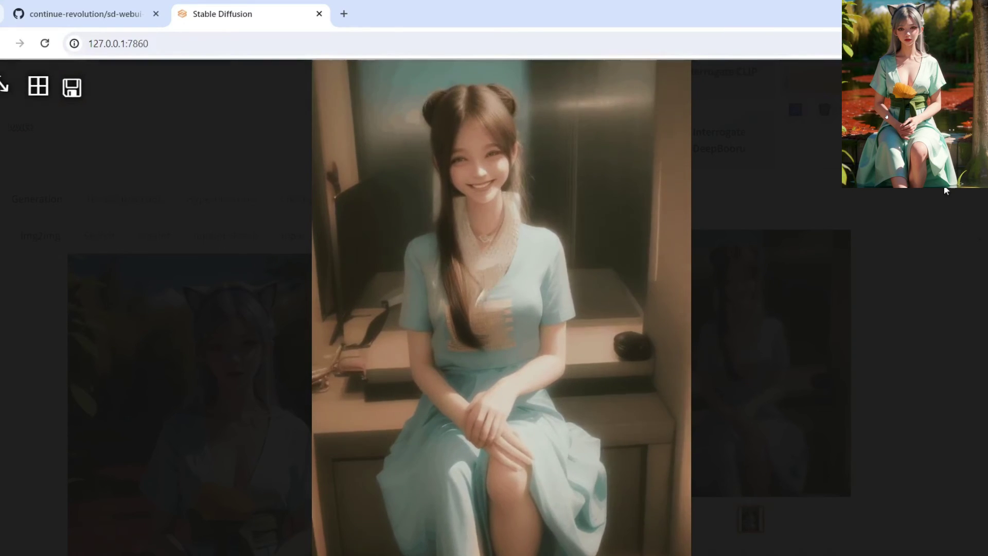
left_click(944, 185)
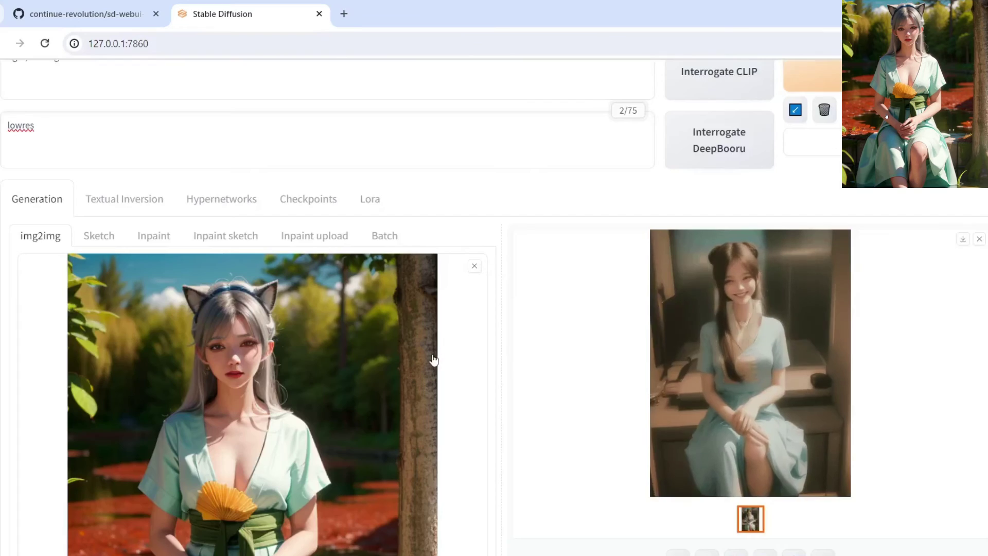
- Replace the prompt with prompt-travel lines: 0: (serious face:0.5), 2: open eyes, 3: (closed eyes:1.2), 5: open eyes 6: (laugh:0.2), 8: (laugh:0.8)
scroll(427, 363, "up", 3)
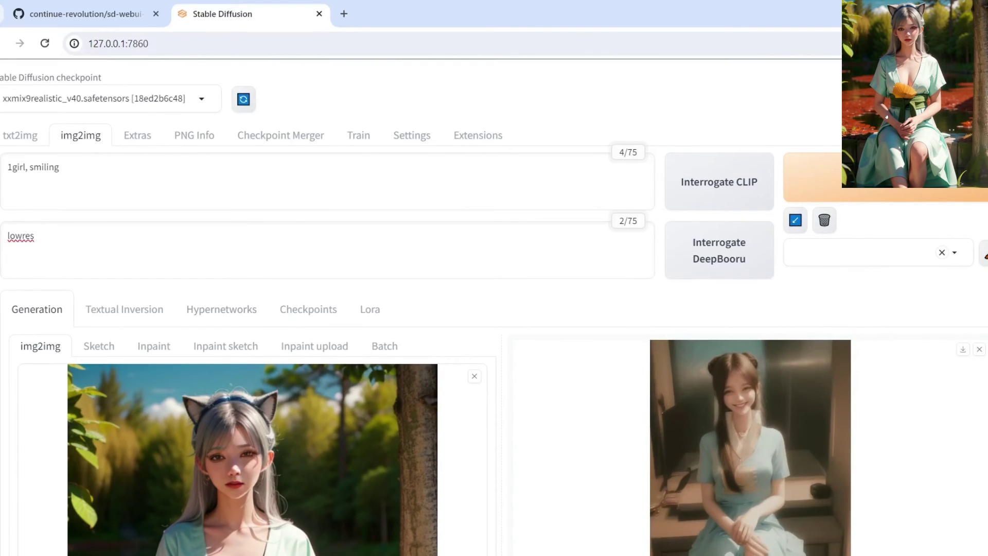
left_click_drag(61, 167, 1, 169)
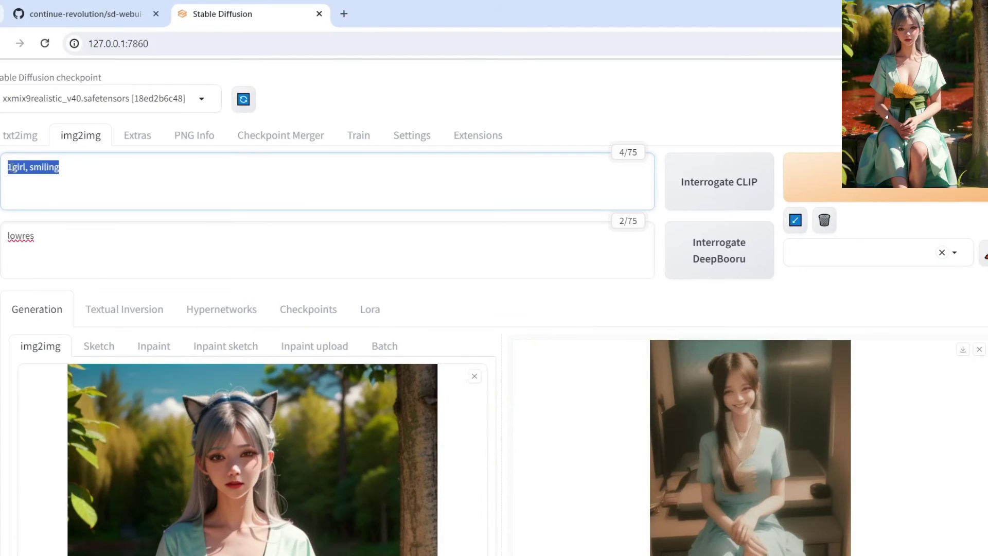
type("0: (serious face:0.5) 2: open eyes 3: (closed eyes:1.2) 5: open eyes 6: (laugh:0.2) 8: (laugh:0.8)")
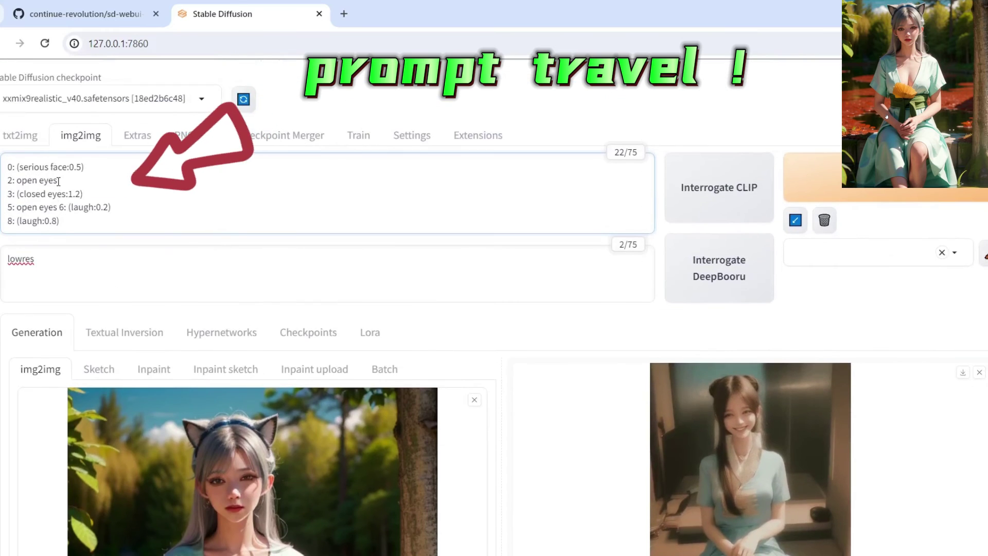
left_click_drag(66, 178, 1, 170)
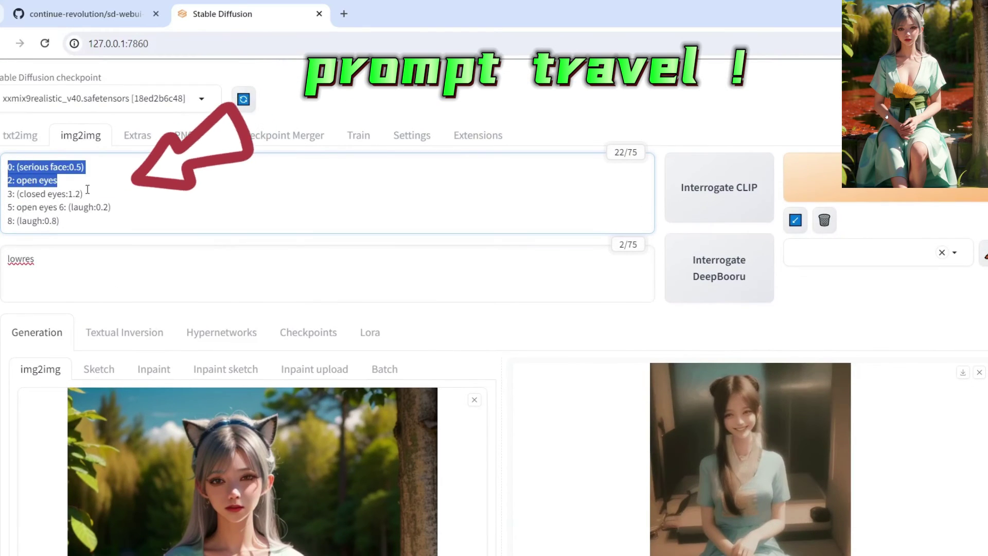
left_click(102, 217)
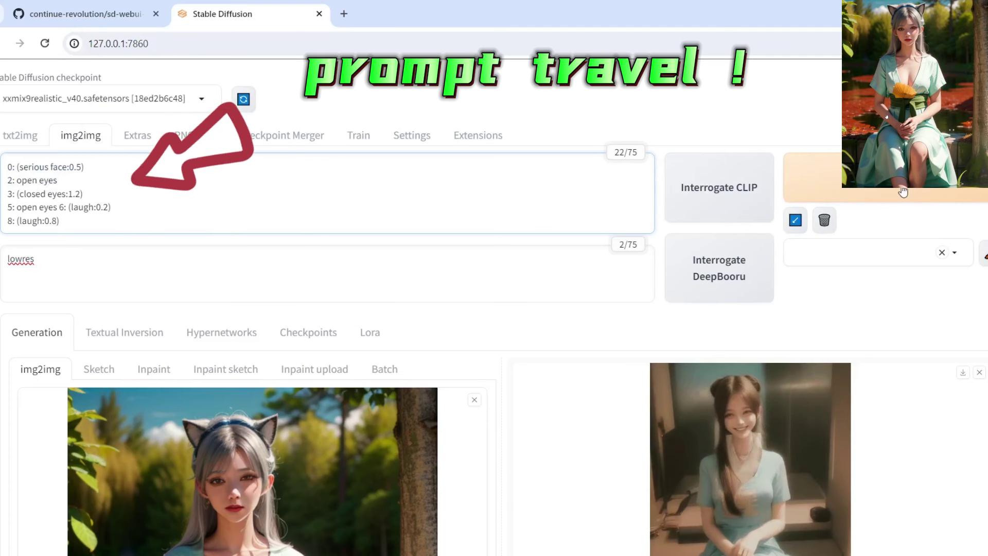
- Generate the prompt-travel animation and bring up the Anaconda Prompt console to check its progress
left_click(980, 372)
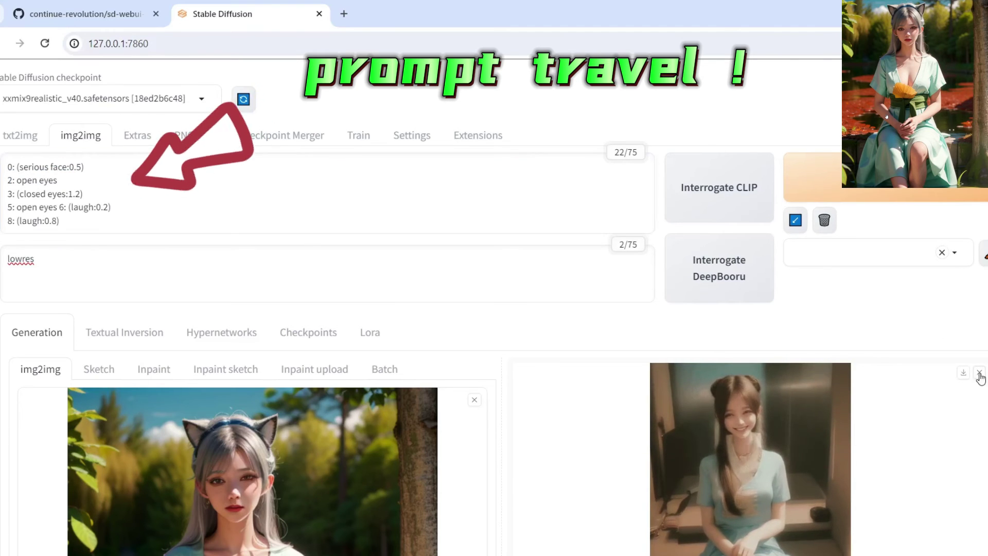
left_click(895, 193)
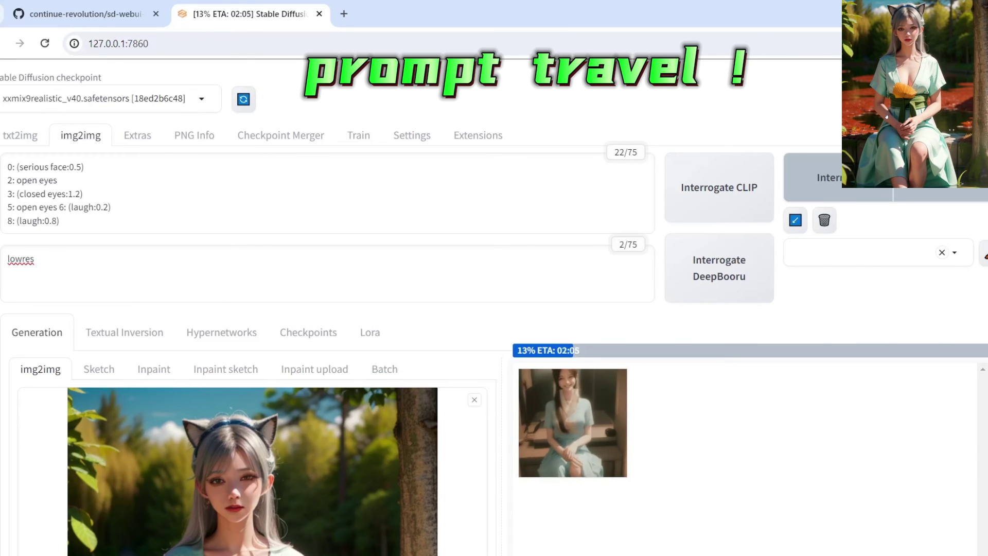
left_click(647, 506)
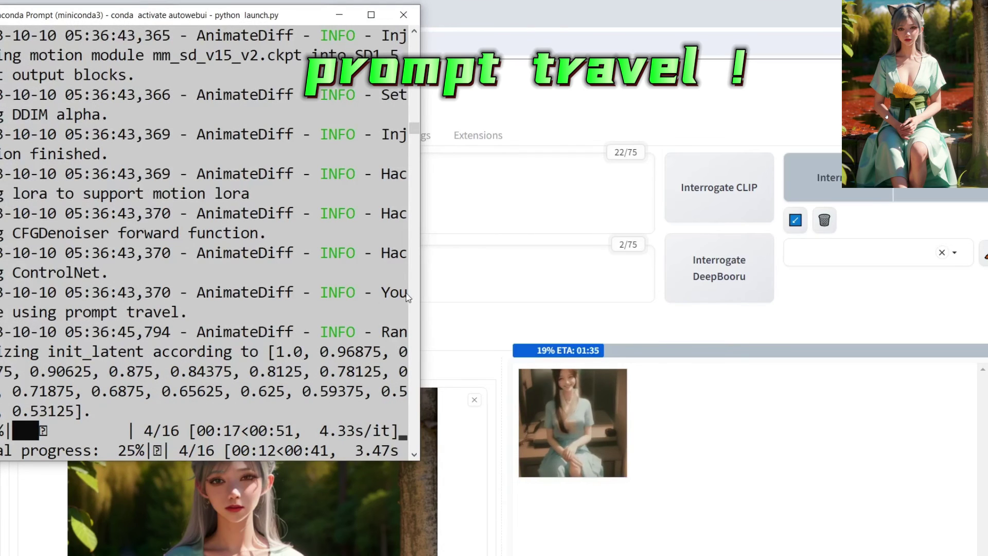
- Widen the Anaconda Prompt console to read the AnimateDiff prompt-travel log and progress, and minimize the console
left_click_drag(421, 289, 651, 325)
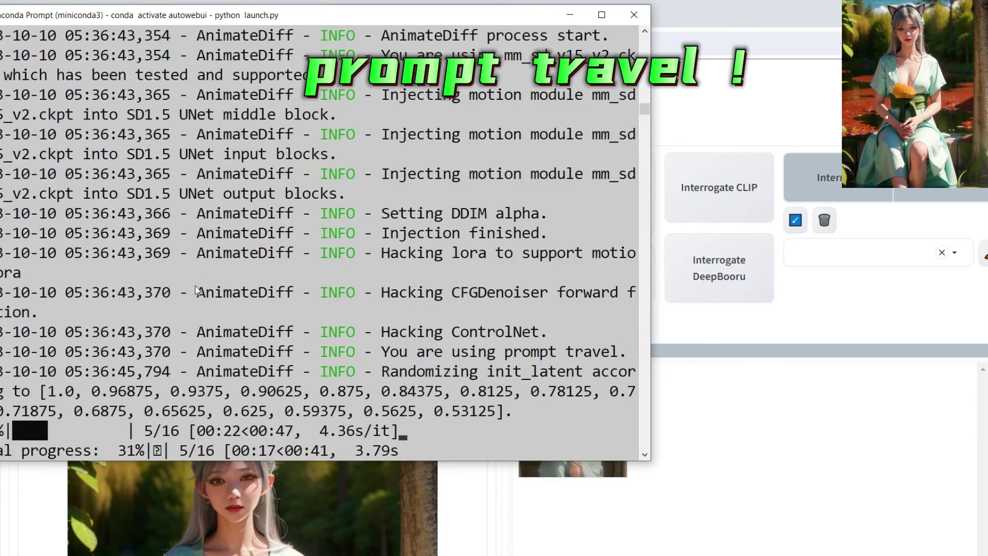
left_click_drag(188, 292, 620, 371)
right_click(411, 441)
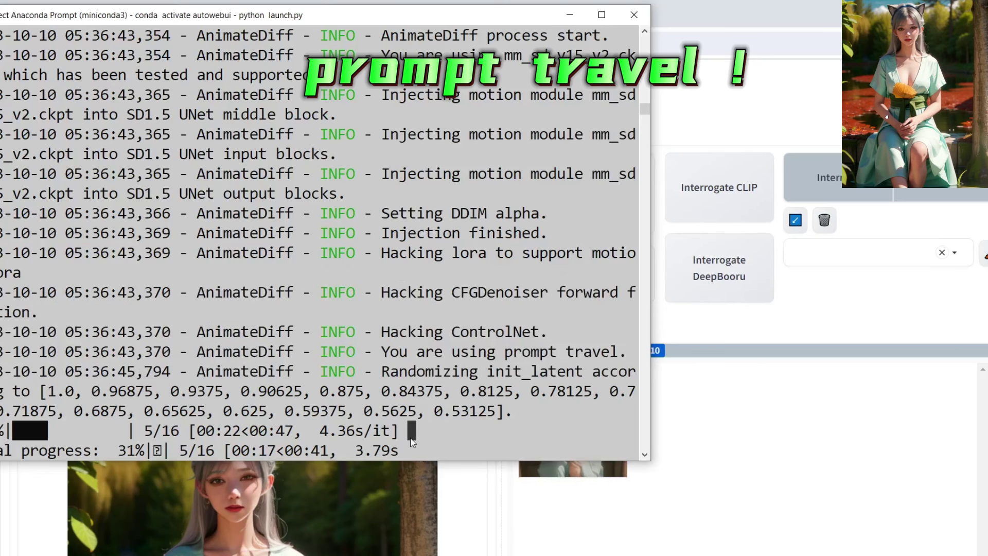
key("Escape")
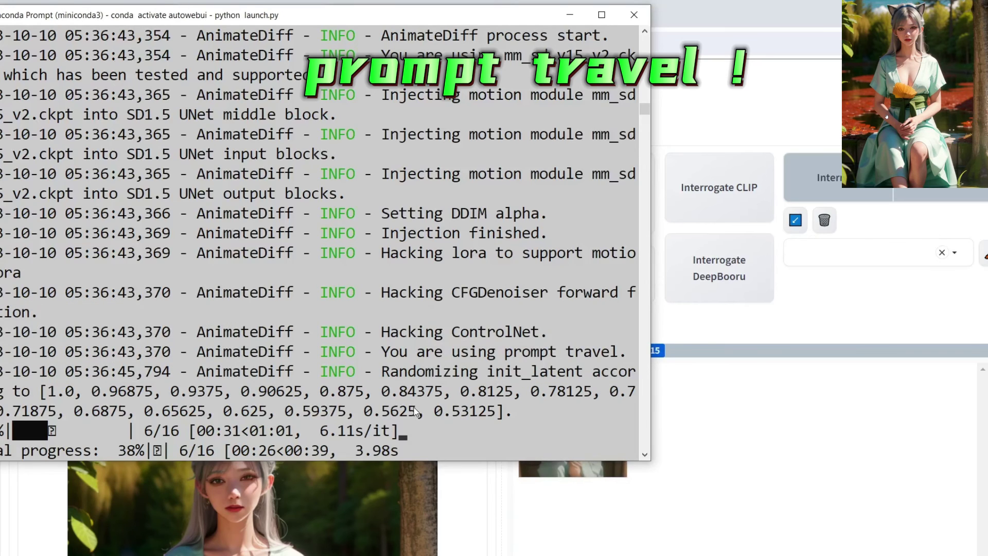
left_click(568, 15)
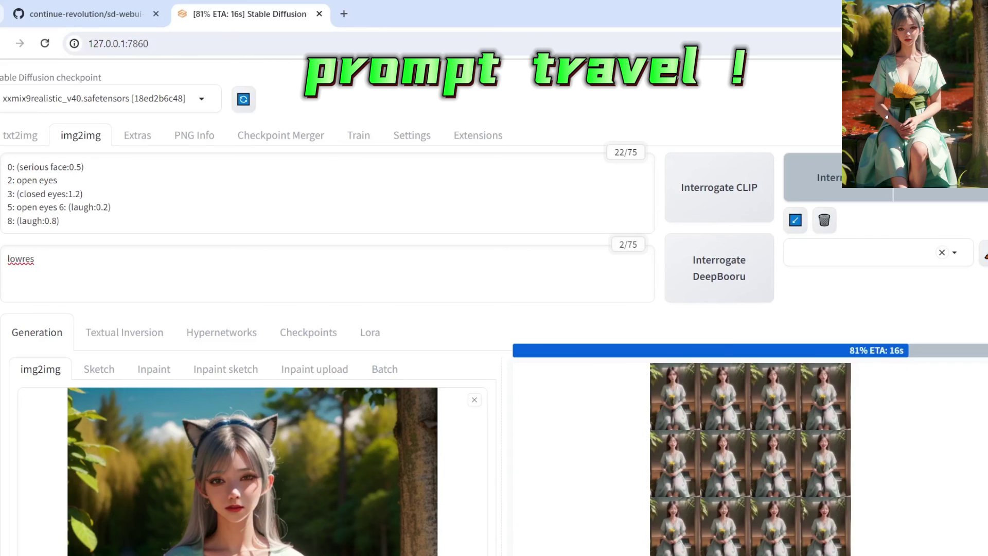
- Follow the prompt-travel generation to its end and examine the animation's changing expressions beside the source image and prompt
scroll(494, 309, "down", 3)
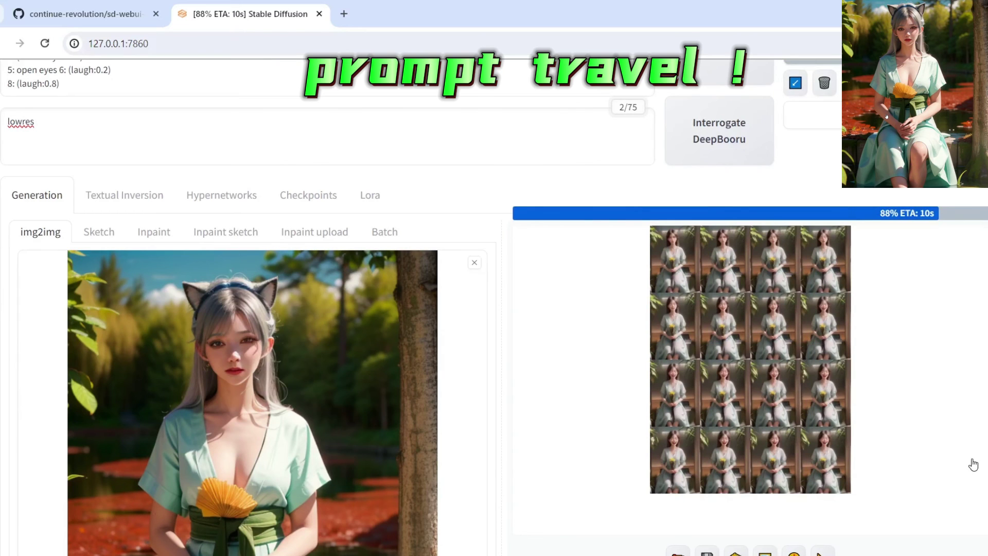
scroll(973, 464, "up", 2)
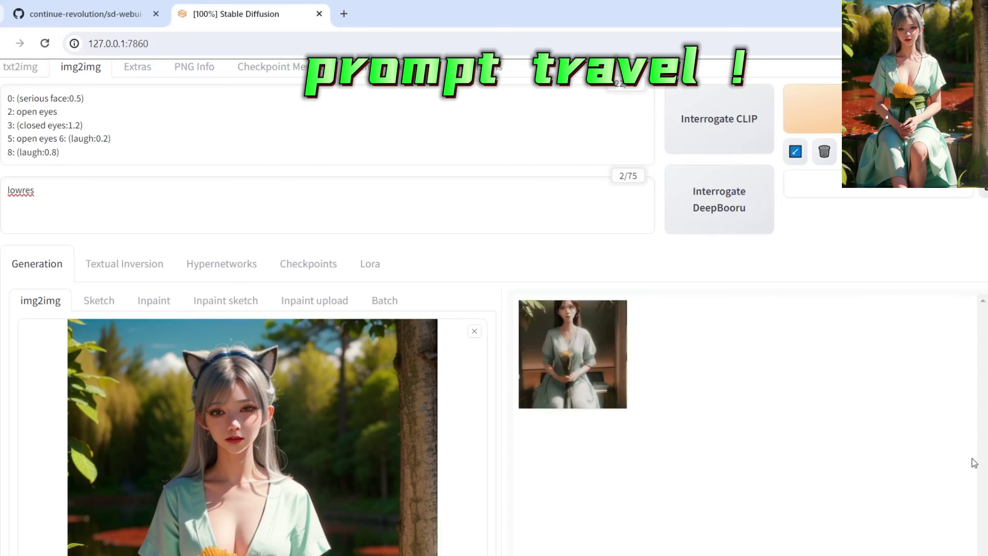
scroll(587, 363, "down", 5)
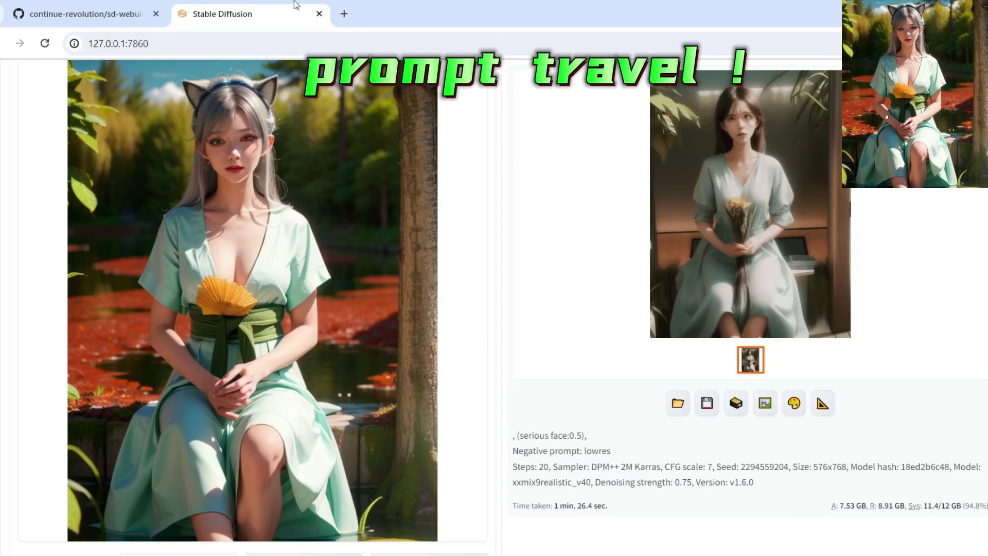
scroll(296, 211, "up", 6)
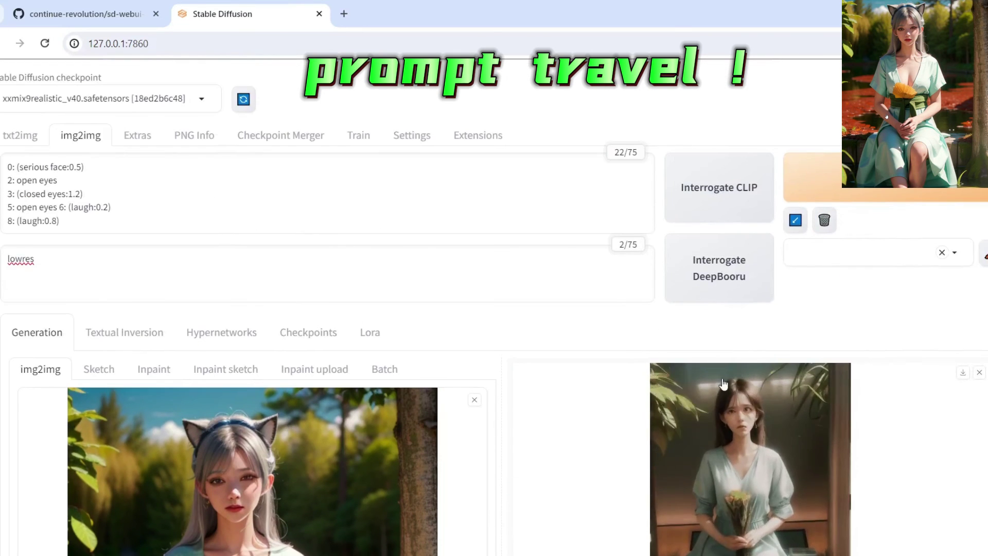
scroll(710, 401, "down", 1)
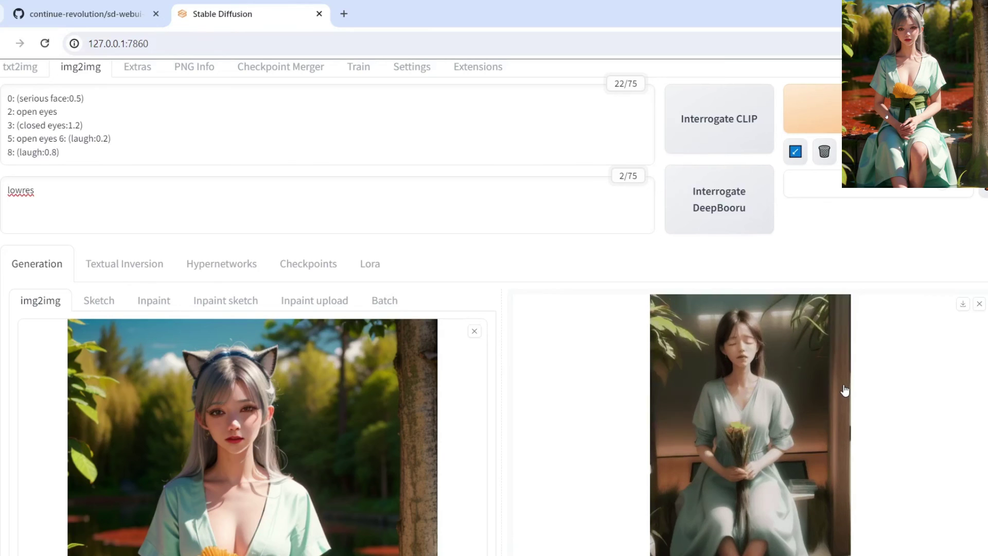
scroll(845, 391, "down", 1)
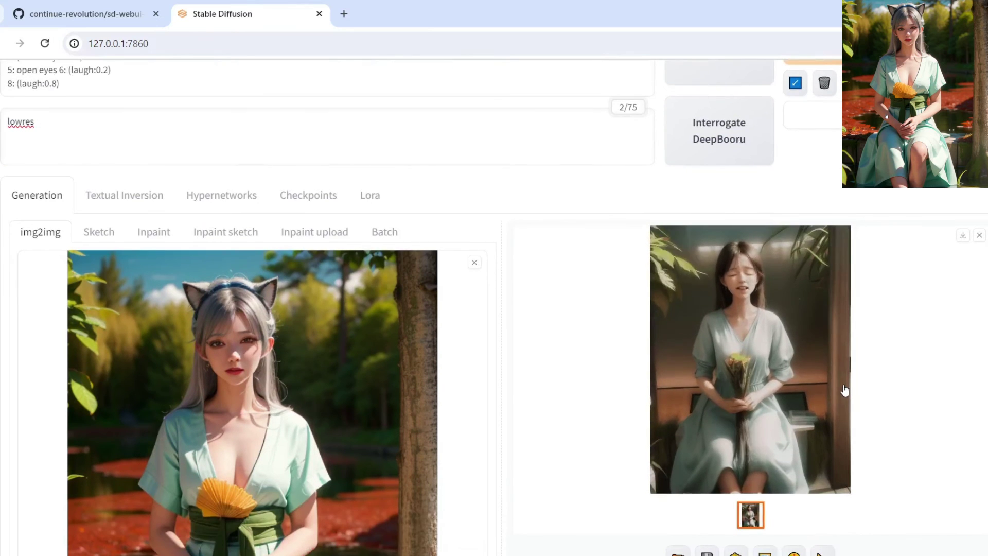